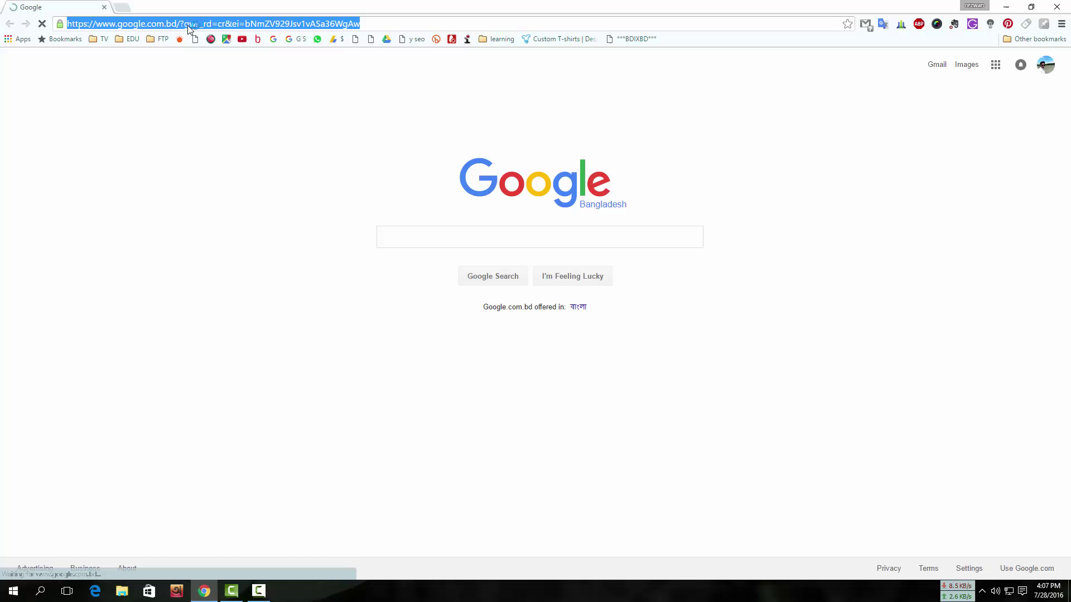
text(bluestacks.com)
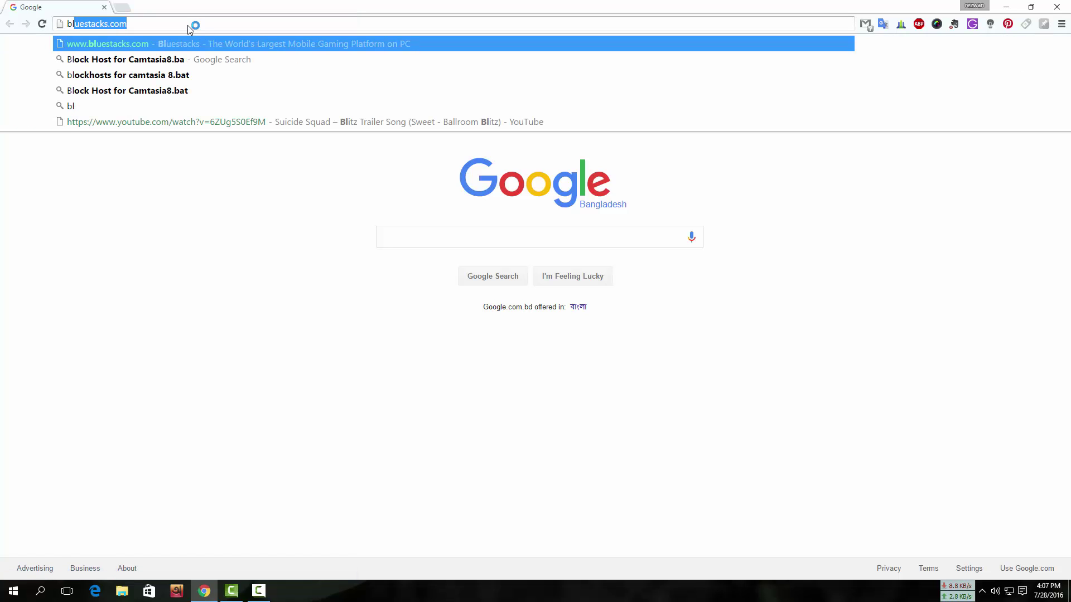
key(Return)
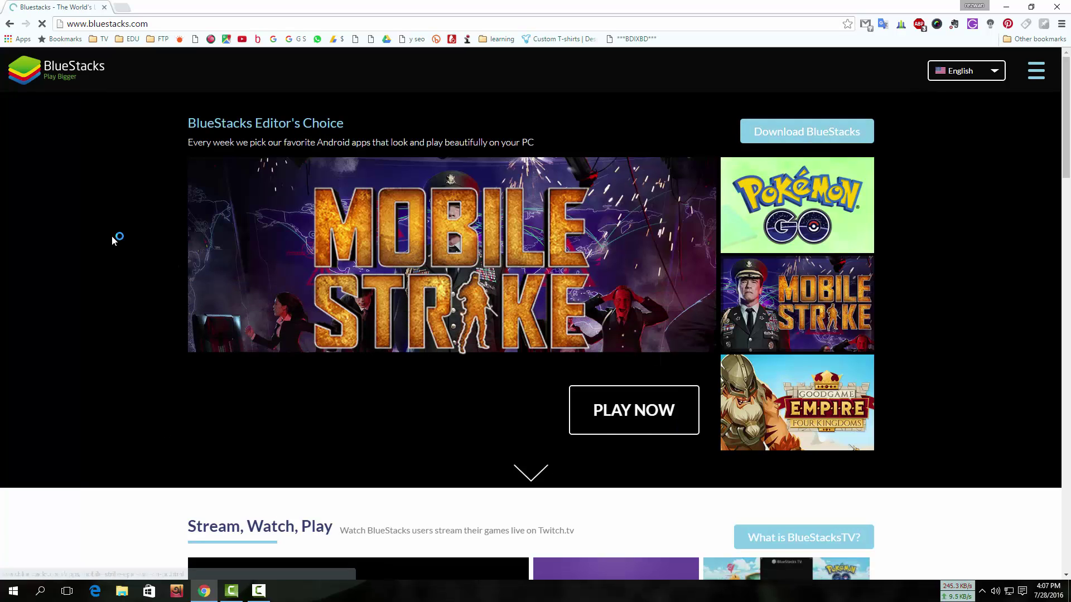
Step: Start the 267.933 MB BlueStacks installer download, then pause and cancel it with the desktop showing
click(669, 395)
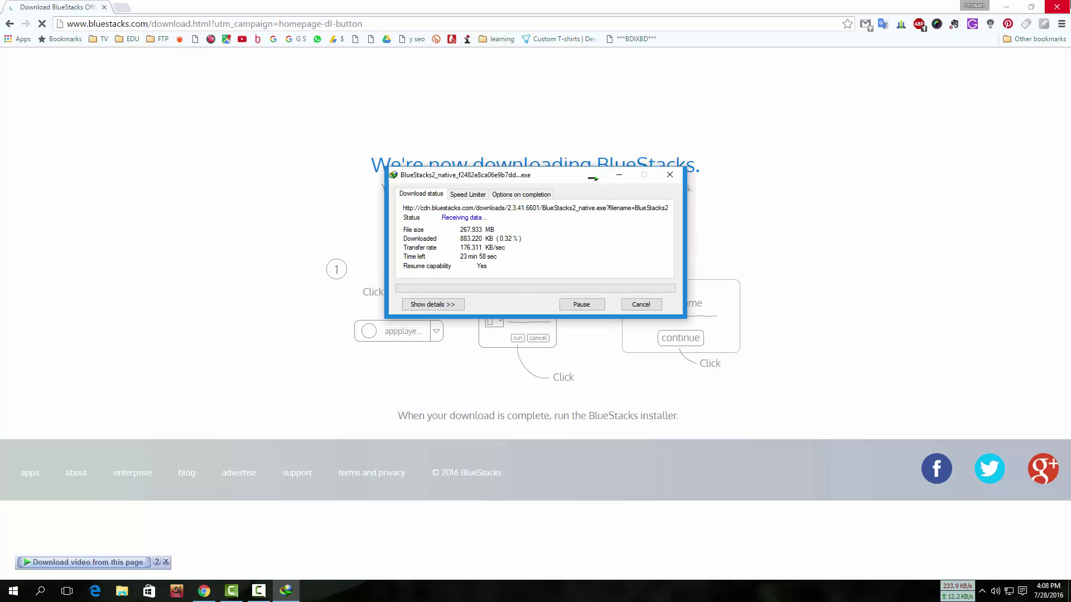
key(super+d)
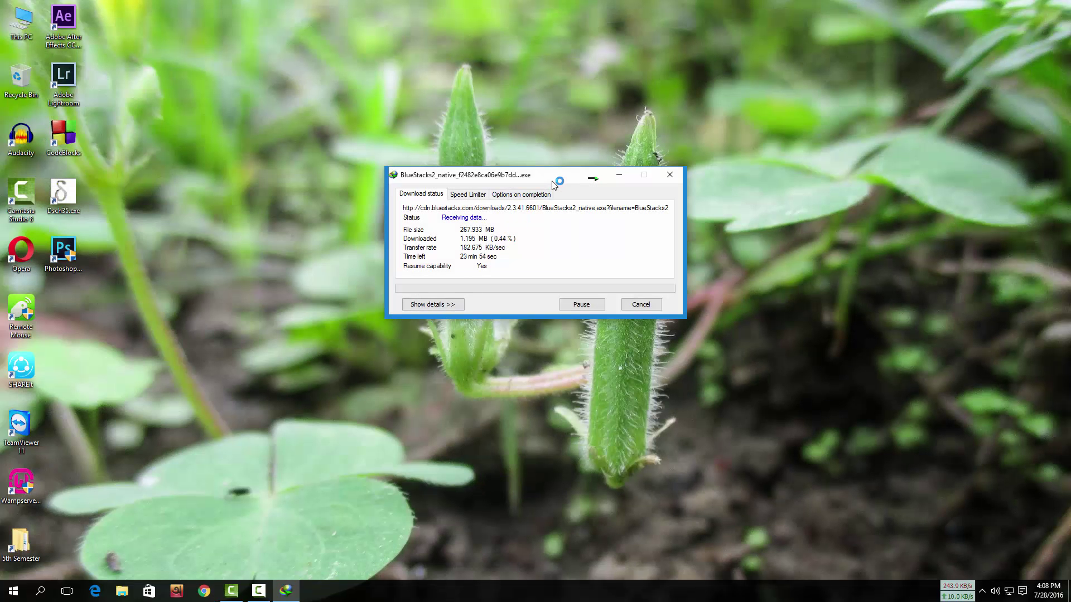
drag(554, 180, 579, 173)
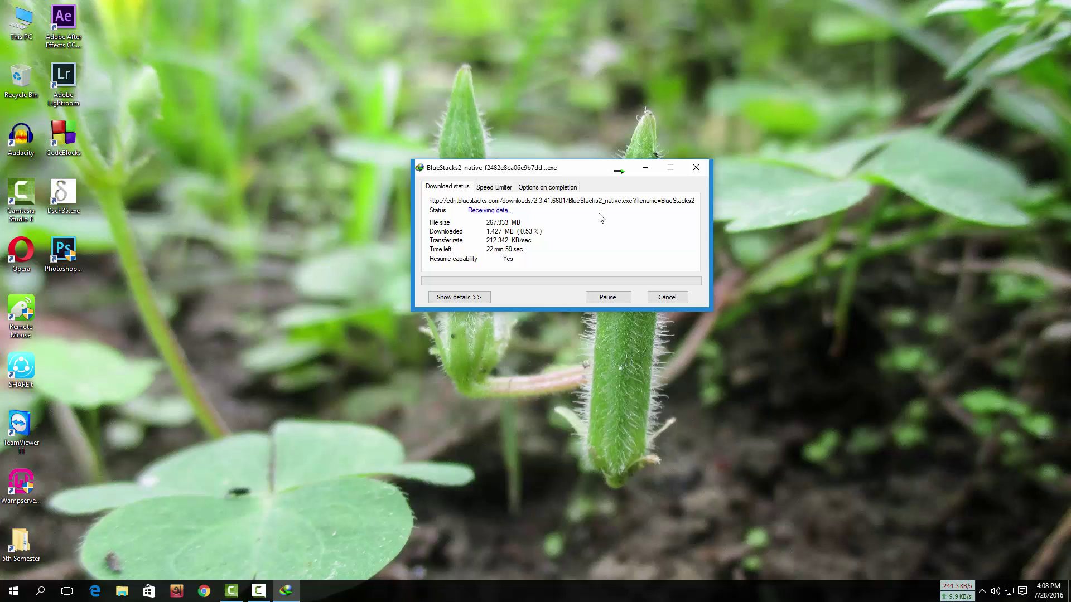
click(601, 297)
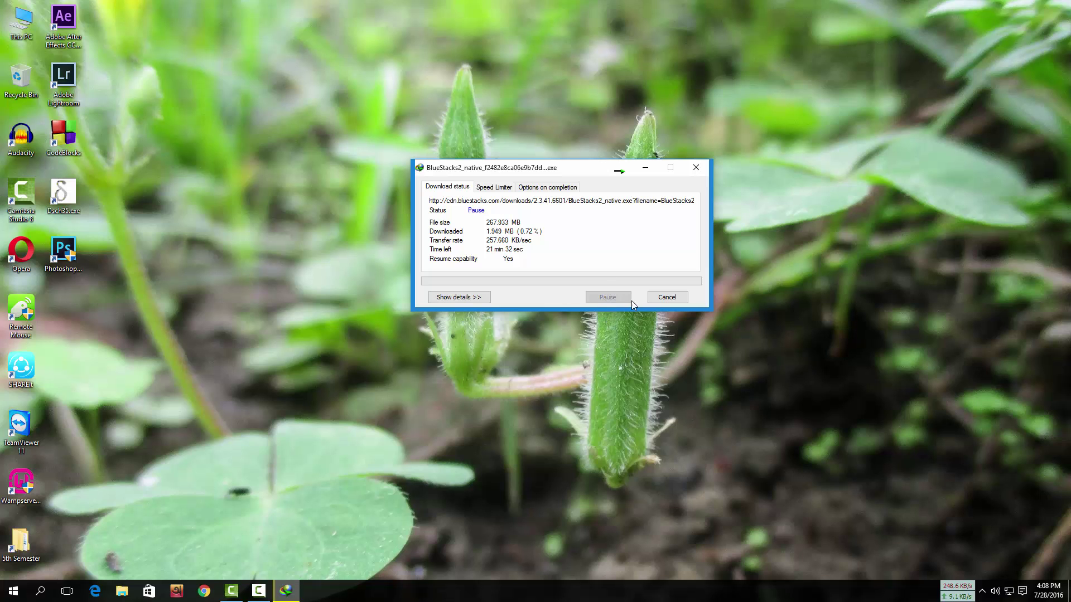
click(667, 297)
key(super)
key(super)
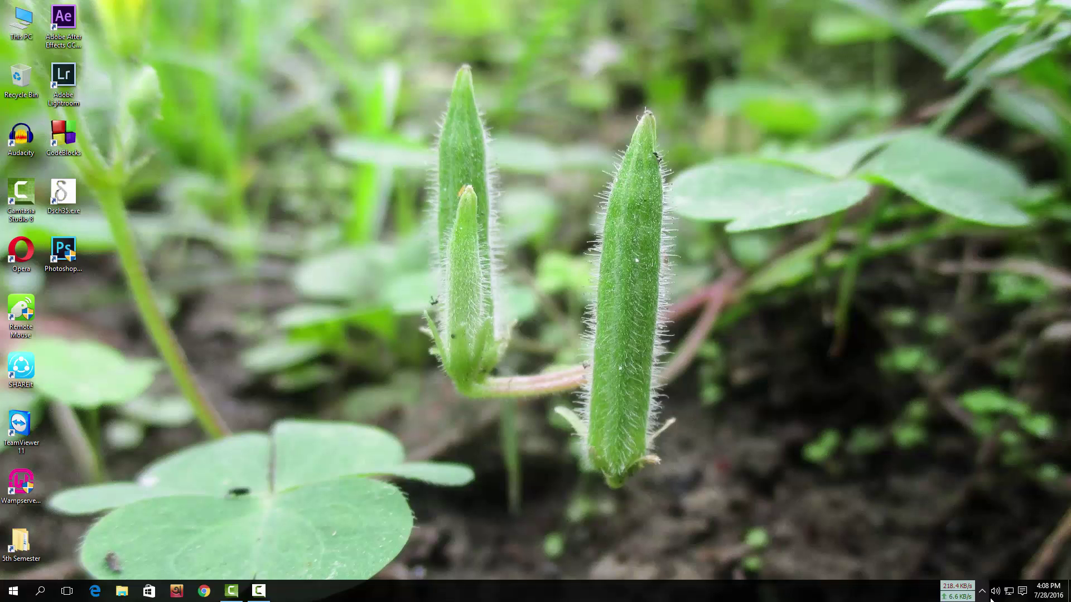
Step: From Internet Download Manager's Programs list, run the completed 267.92 MB BlueStacks2_native installer
click(982, 592)
double_click(959, 526)
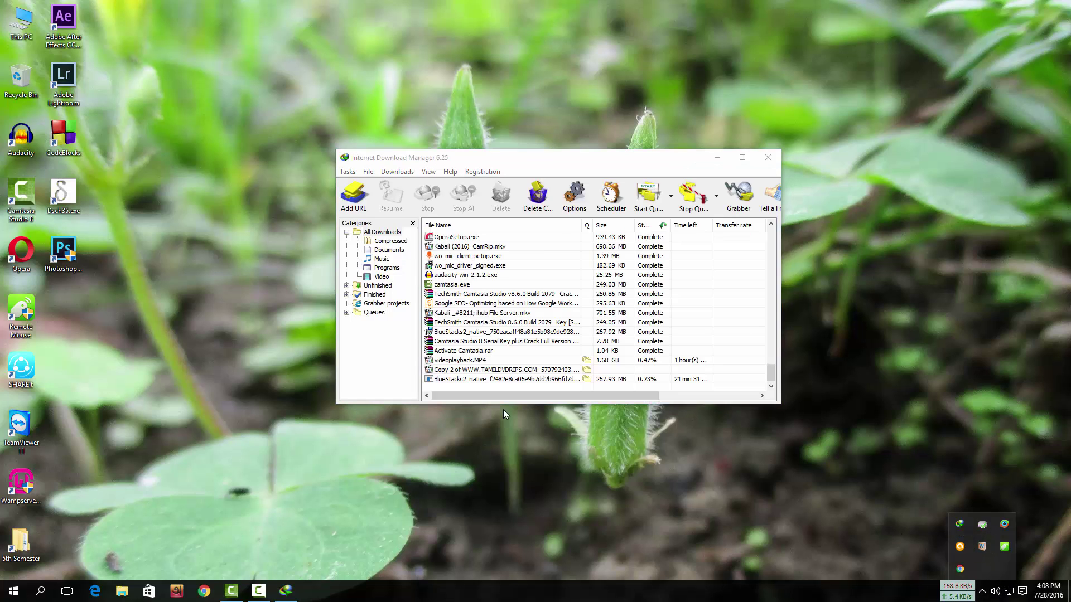
click(387, 267)
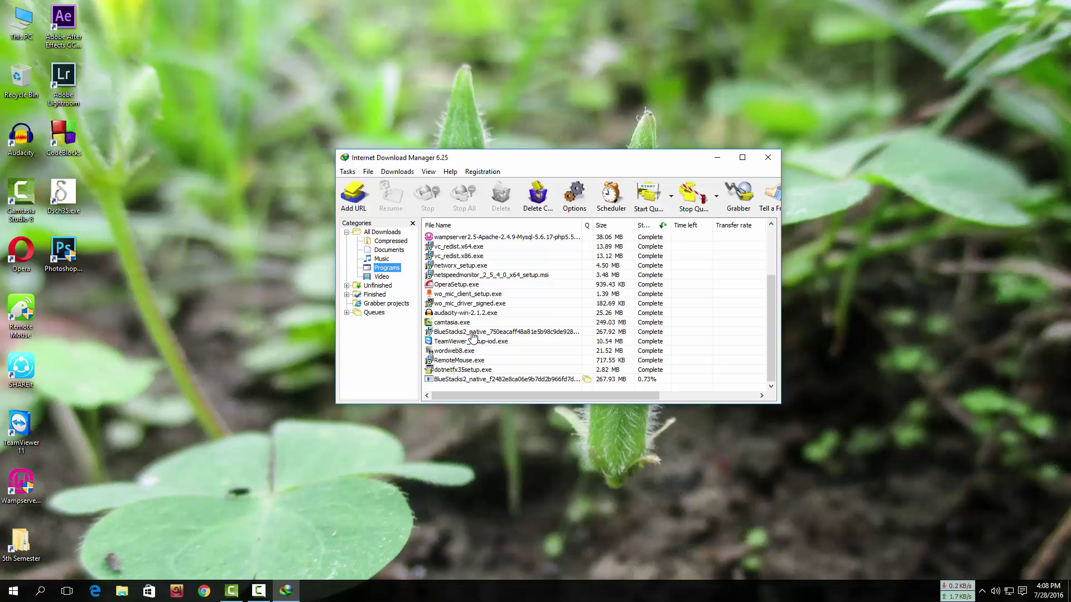
double_click(472, 333)
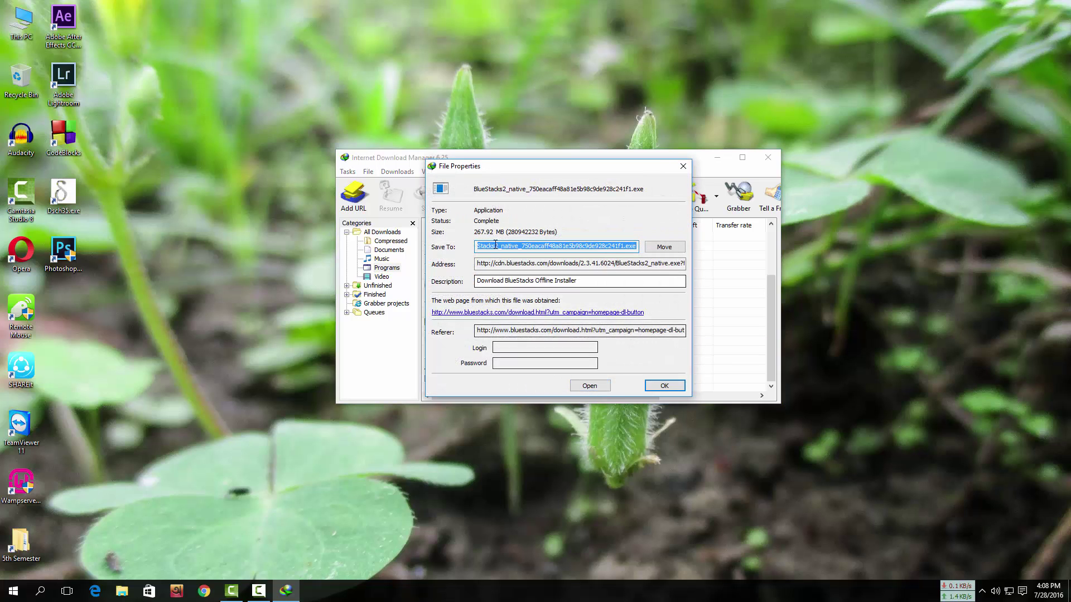
click(589, 385)
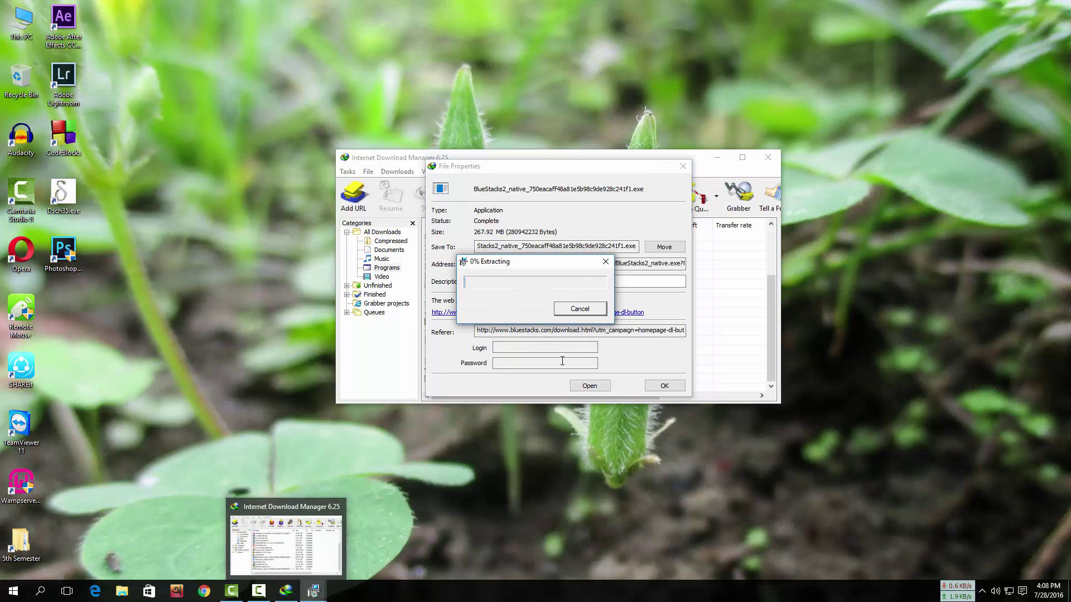
Step: Bring the BlueStacks extraction progress window forward and move it to the left
mouse_move(313, 592)
click(333, 562)
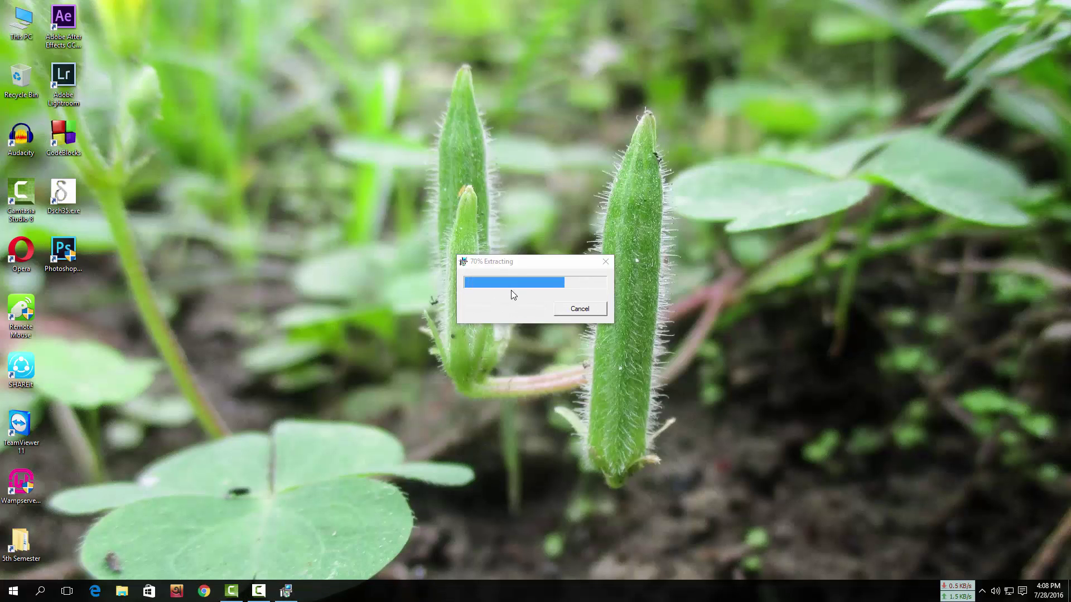
drag(512, 262, 335, 284)
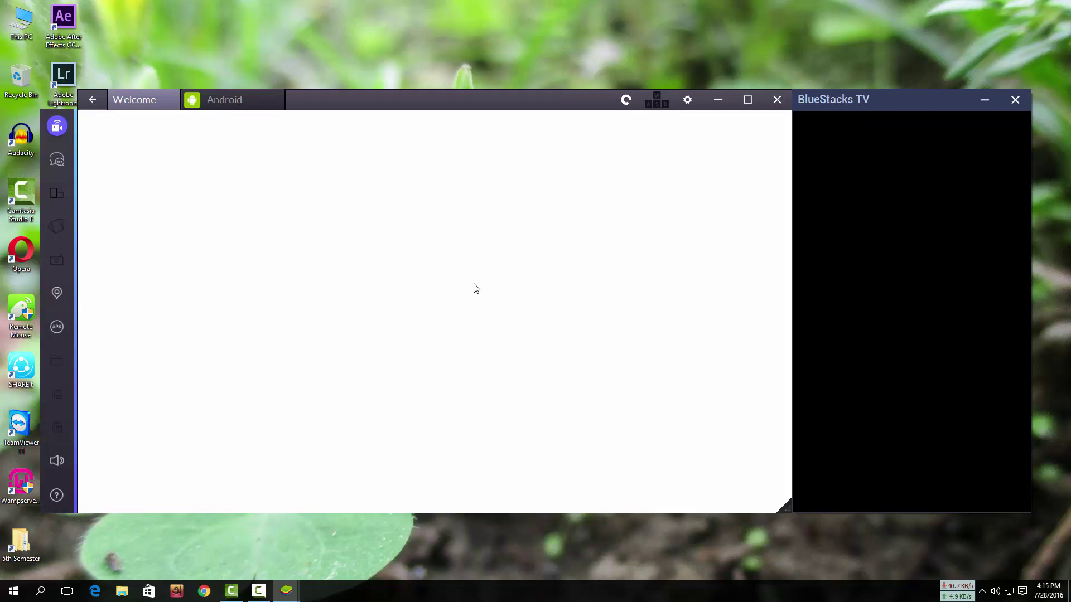
Step: Close the BlueStacks TV side panel and go back to the Android home screen via the Welcome tab
click(1015, 101)
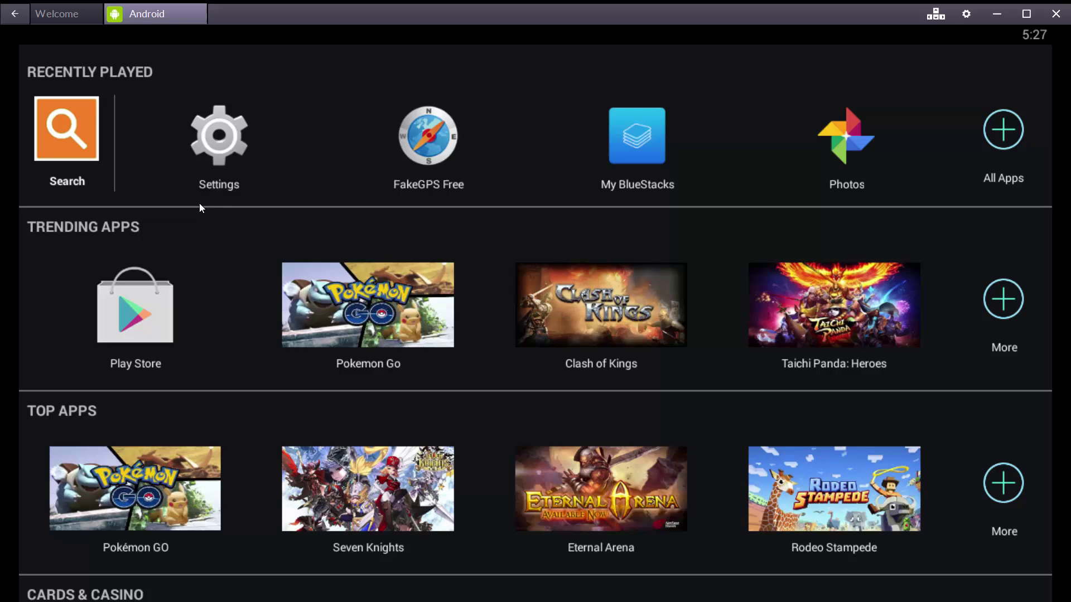
click(69, 10)
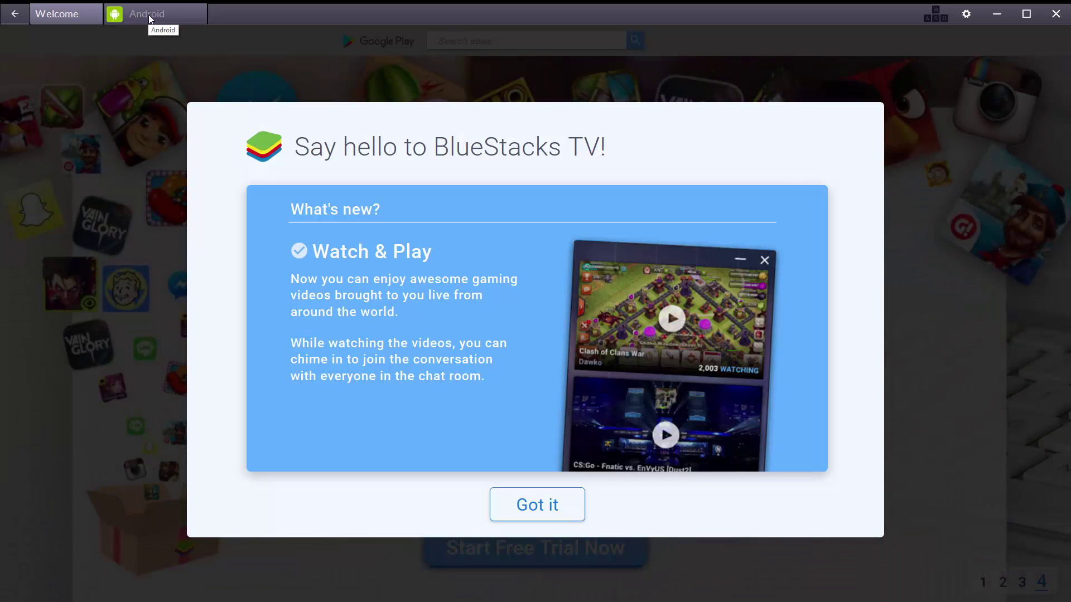
click(148, 14)
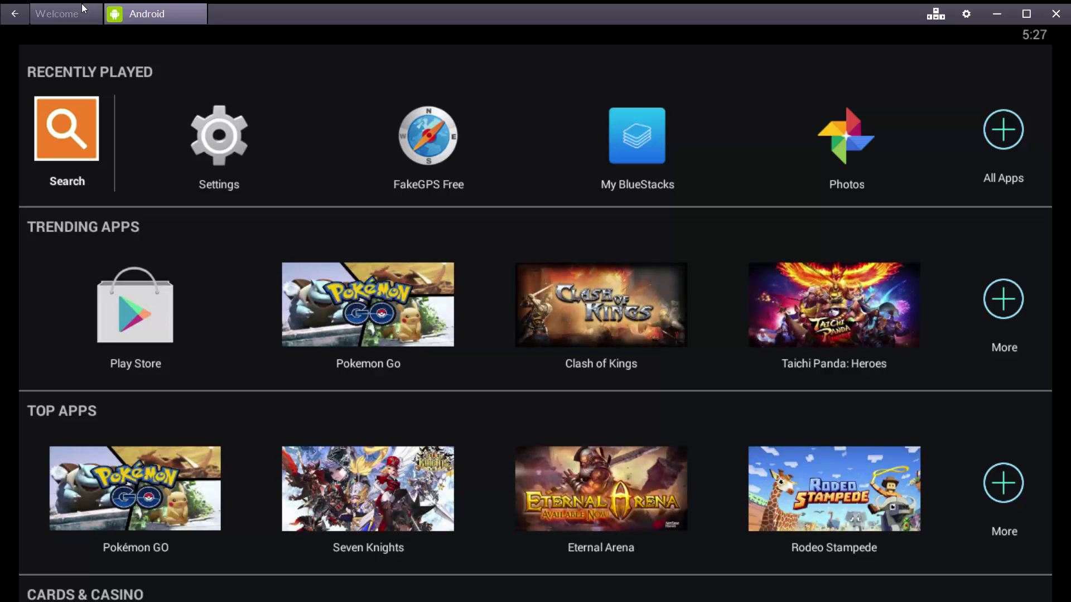
Step: Open the Play Store and sign in with the Google account's e-mail and password, accepting the terms
click(173, 331)
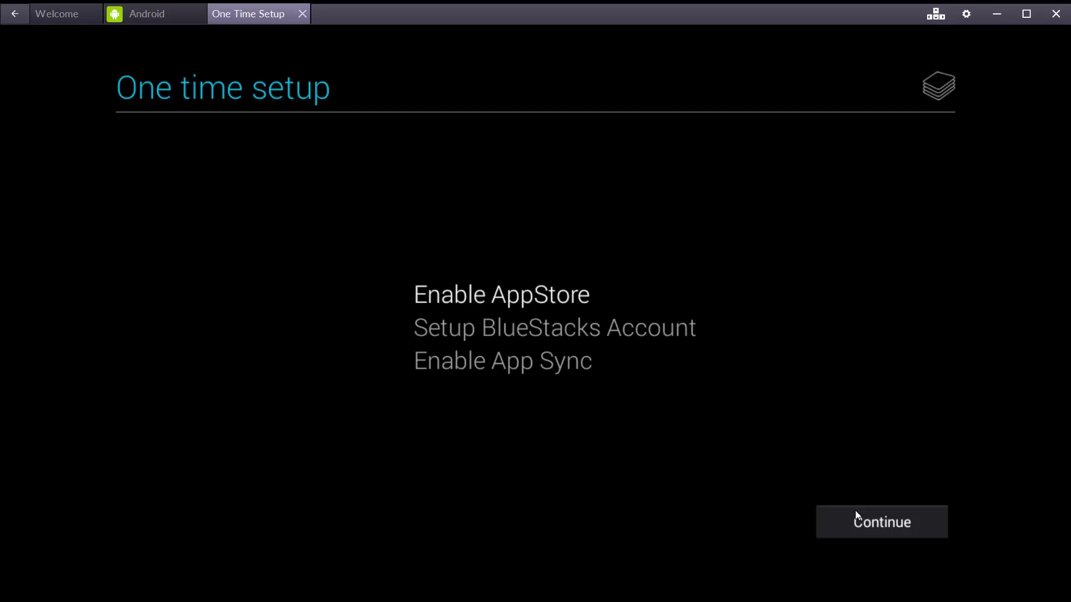
click(855, 512)
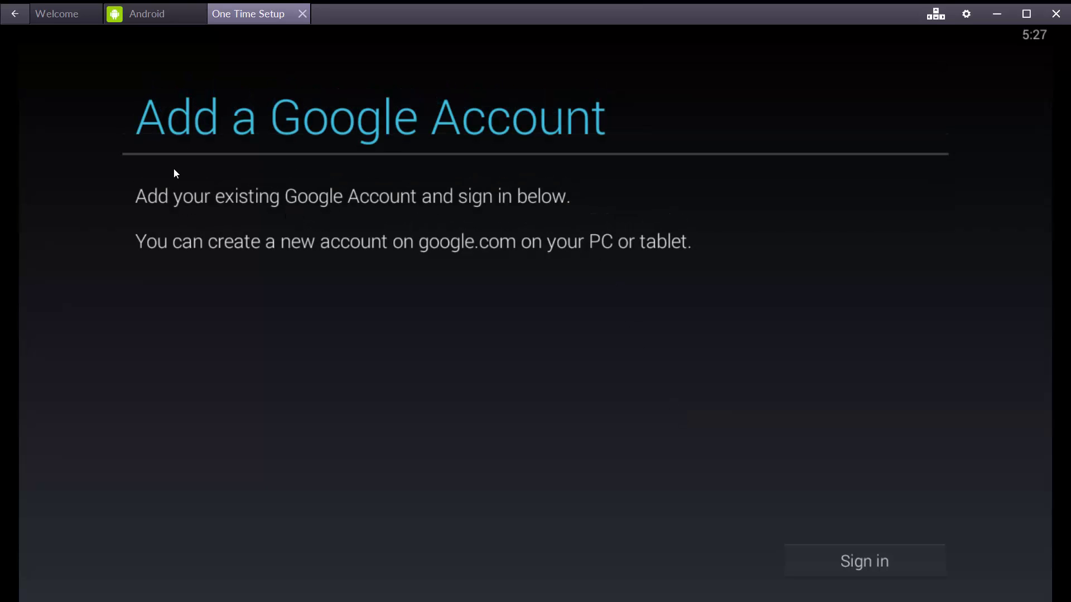
click(921, 577)
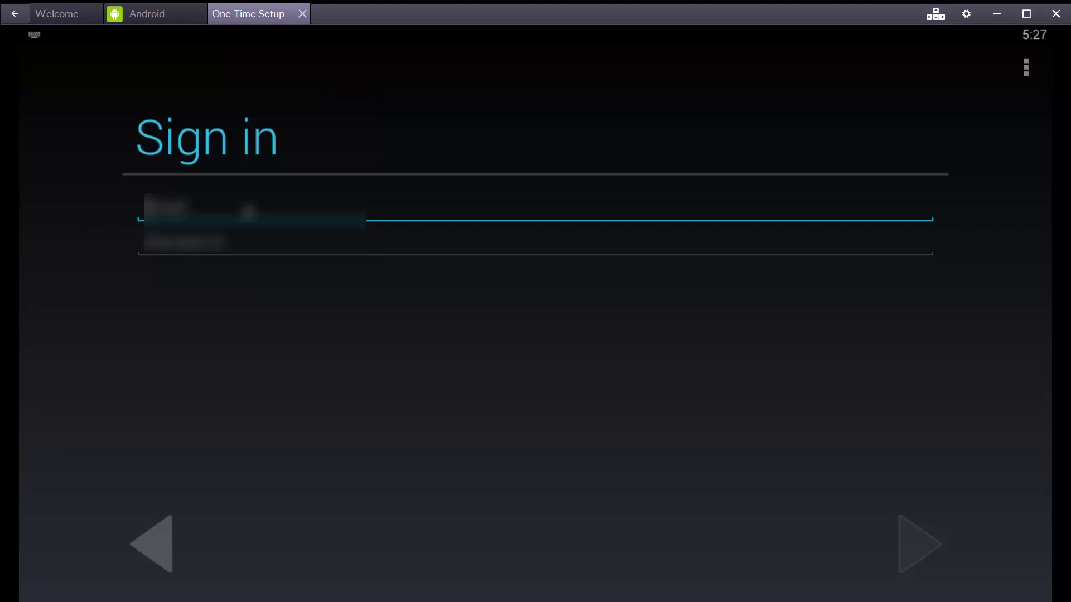
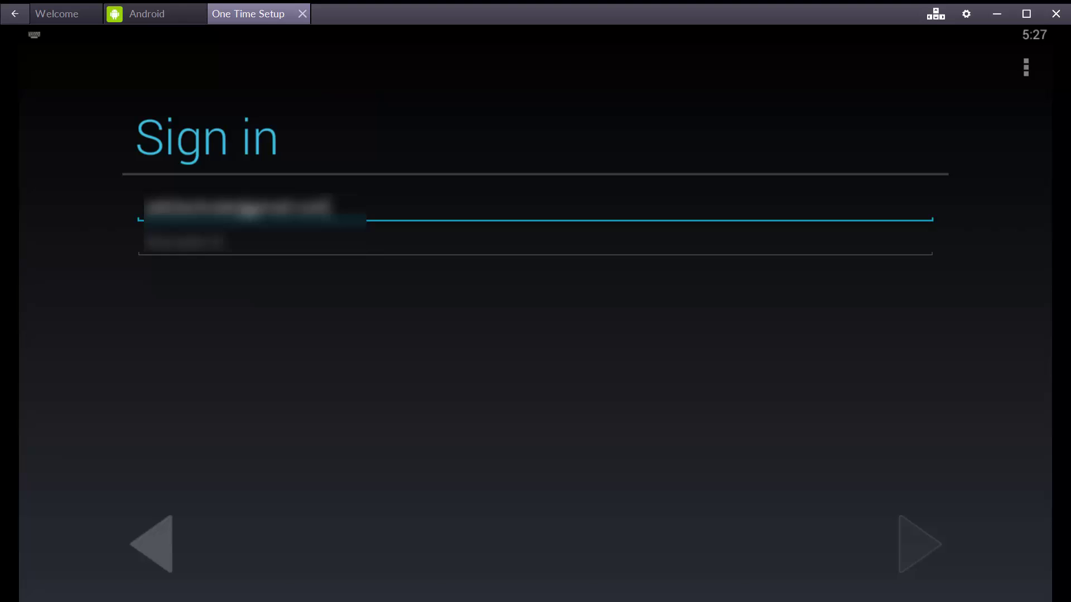
key(Tab)
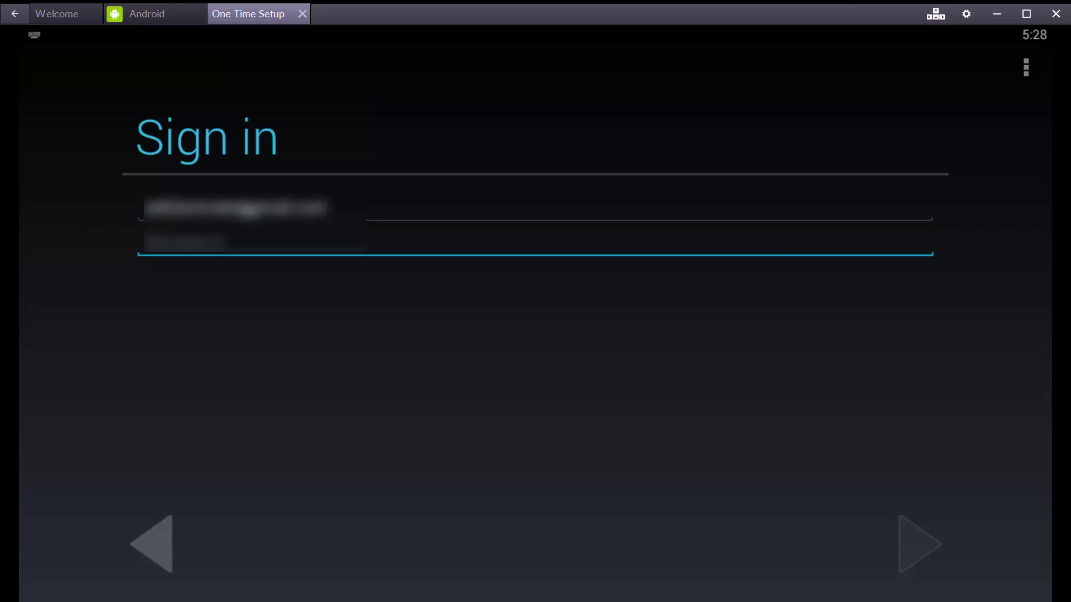
text(12345)
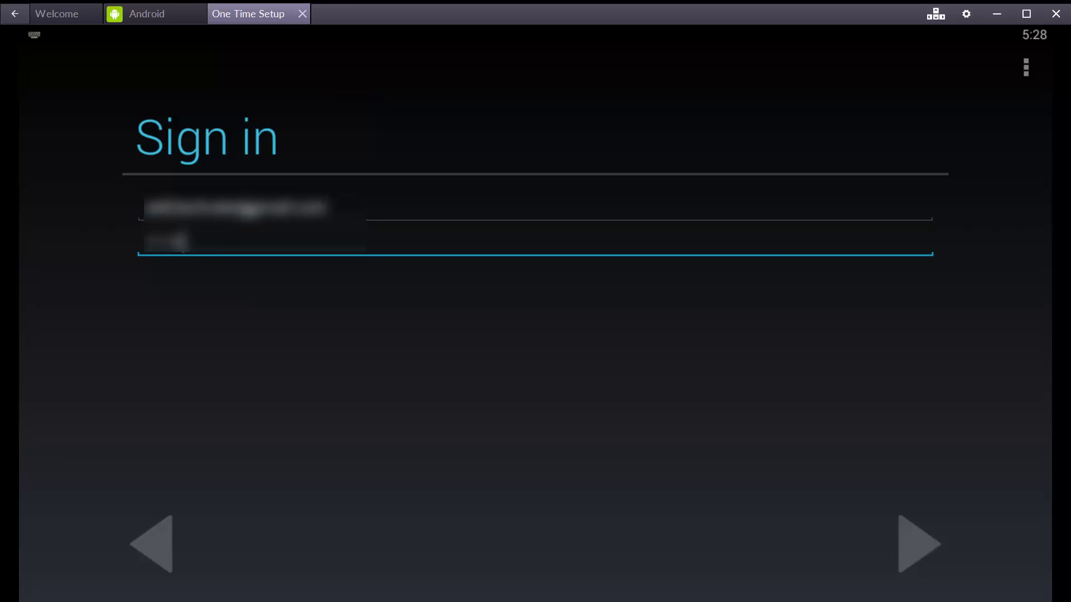
text(6789)
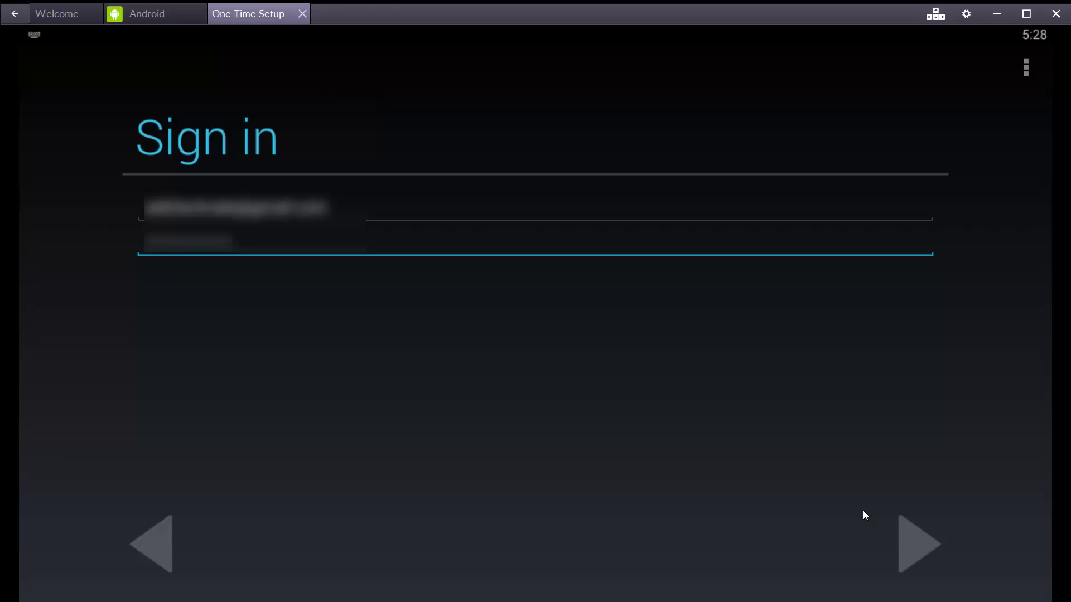
click(894, 535)
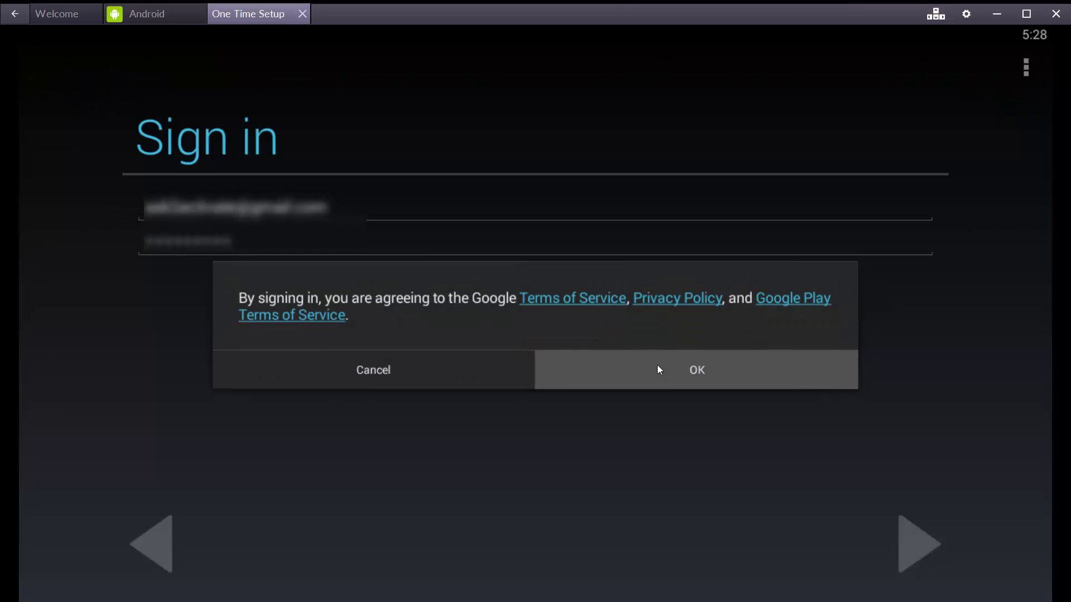
click(657, 369)
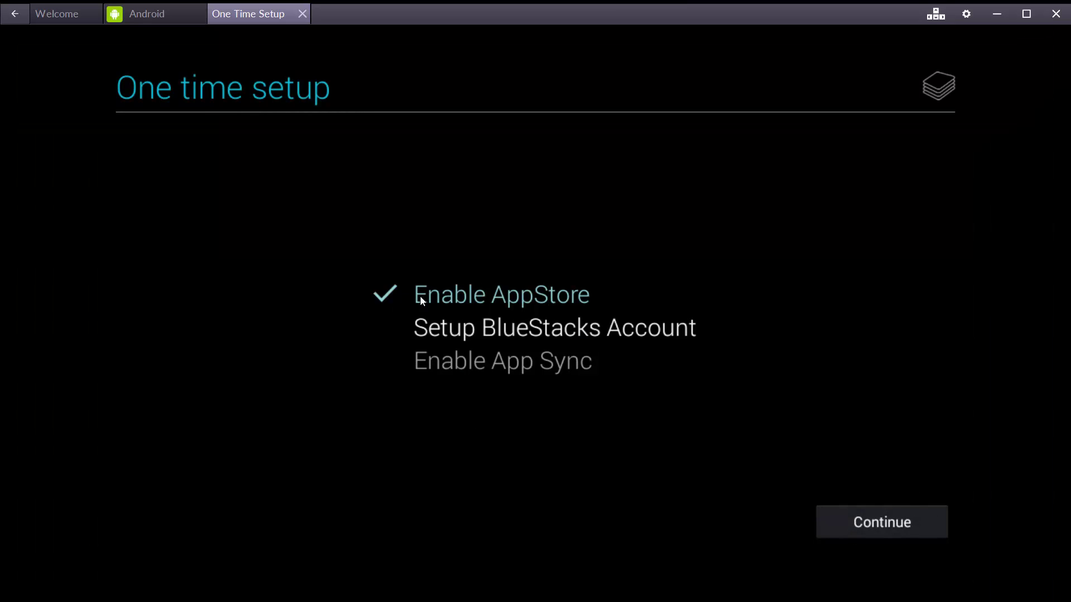
Step: Link the BlueStacks account to the existing Google account and log in
click(886, 521)
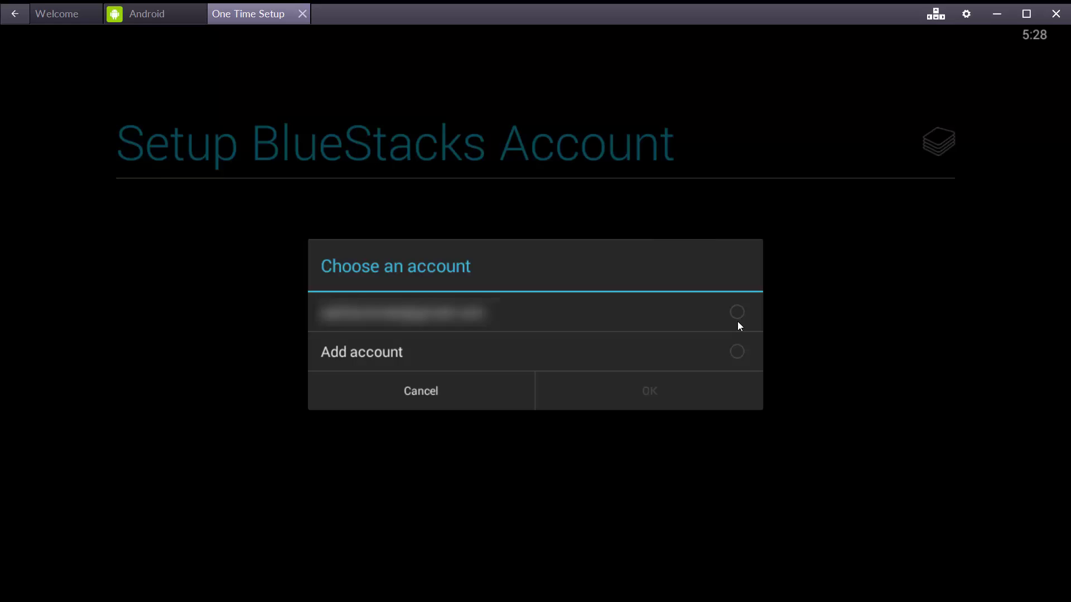
click(738, 323)
click(668, 390)
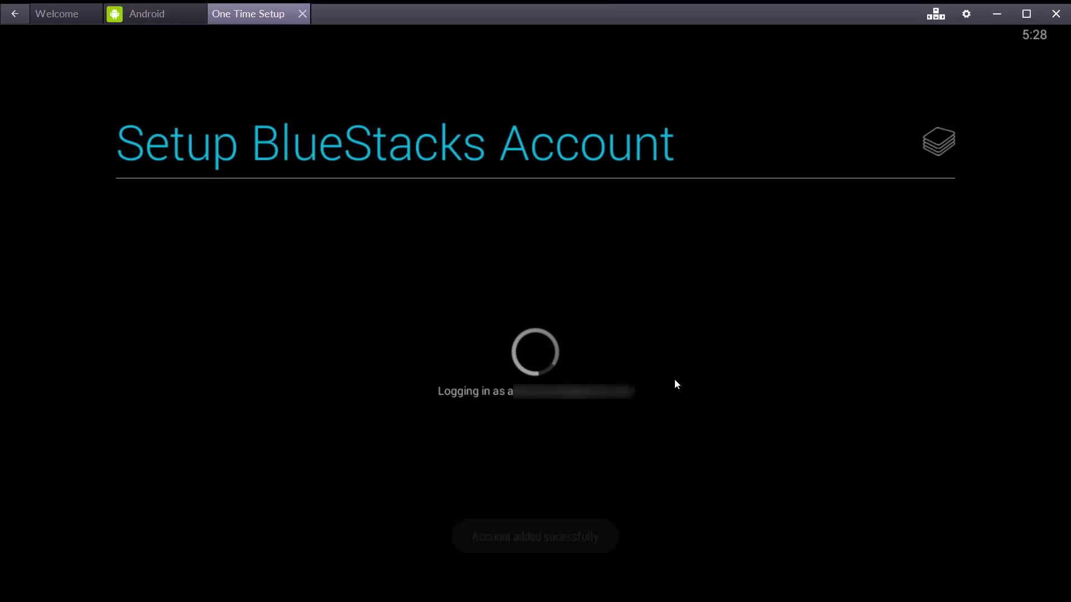
Step: Continue to the App Sync step and sign in with the Google account password
click(873, 510)
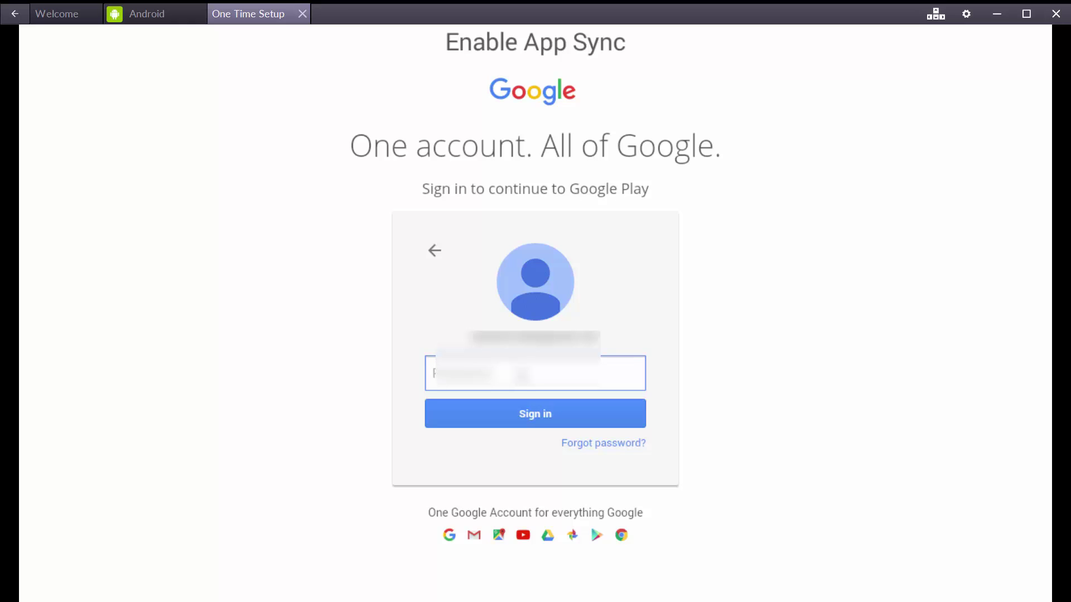
text(•••••)
key(Return)
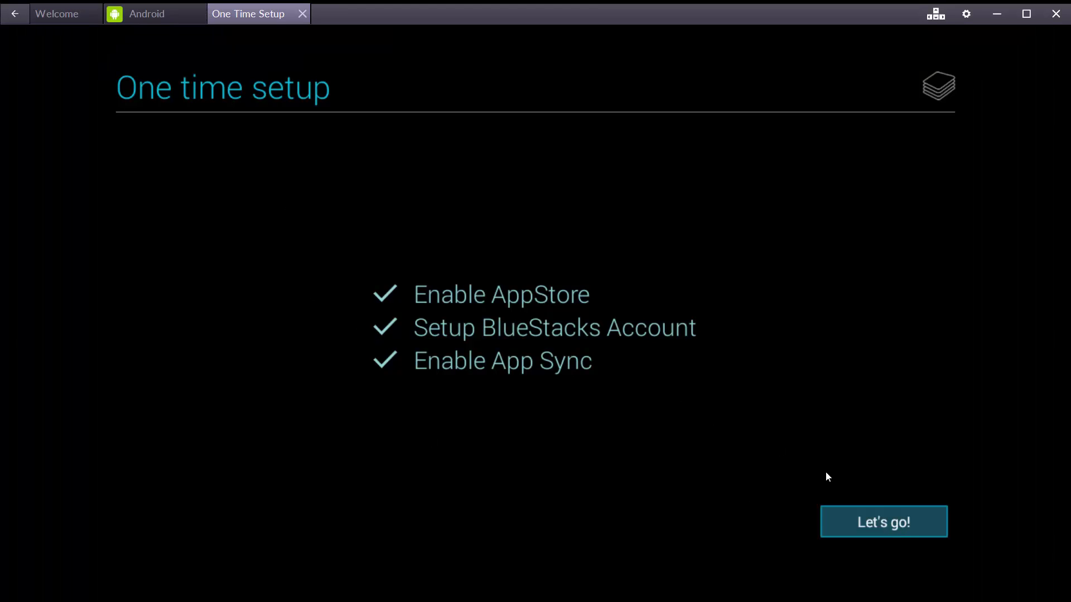
Step: Launch the Play Store and search for 'prisma'
click(899, 528)
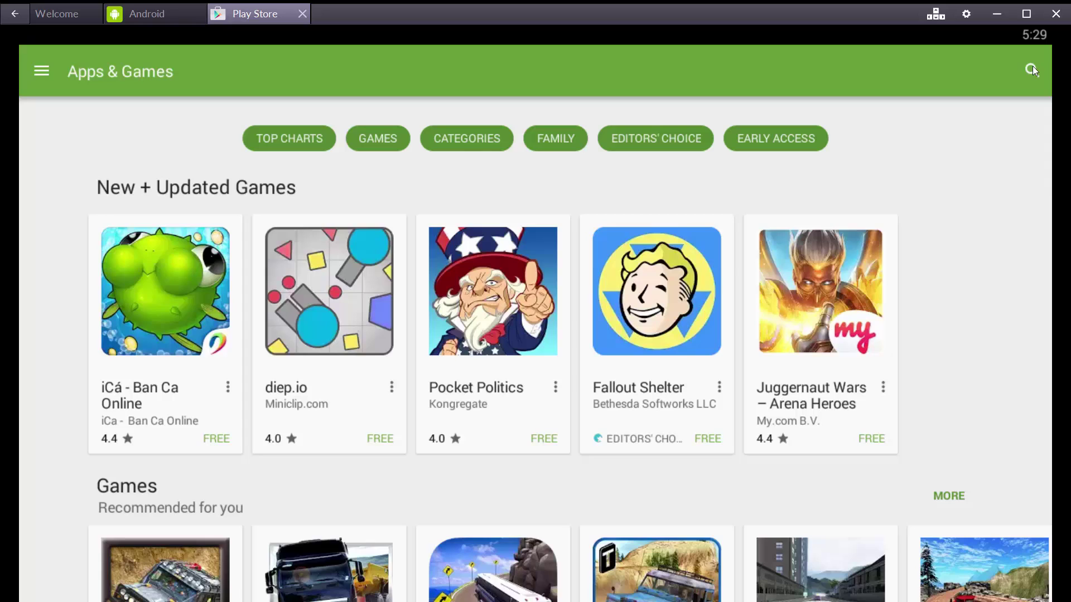
click(1031, 69)
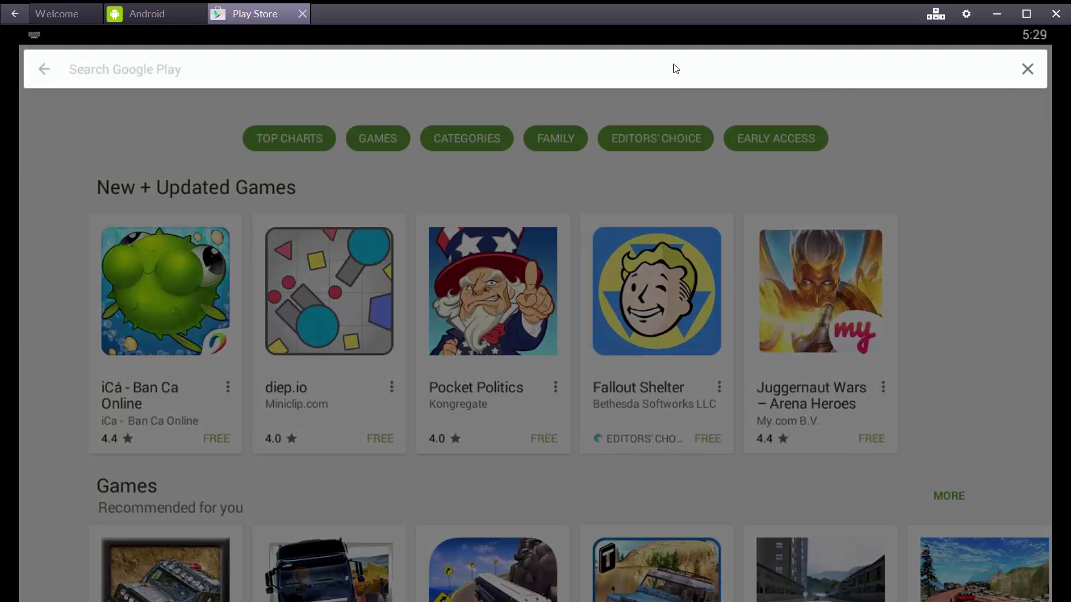
text(pris)
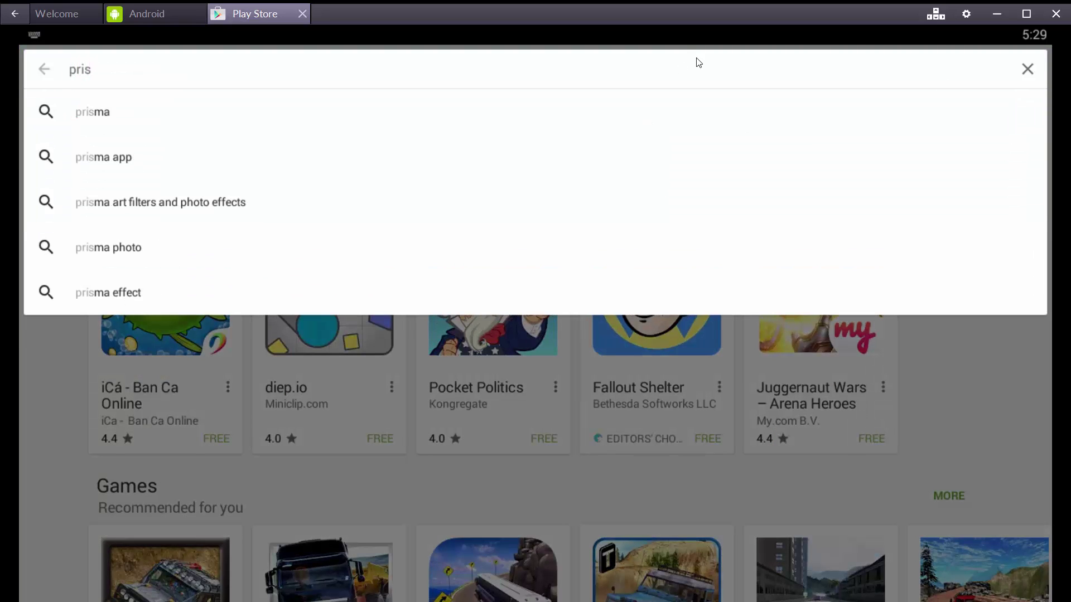
click(114, 119)
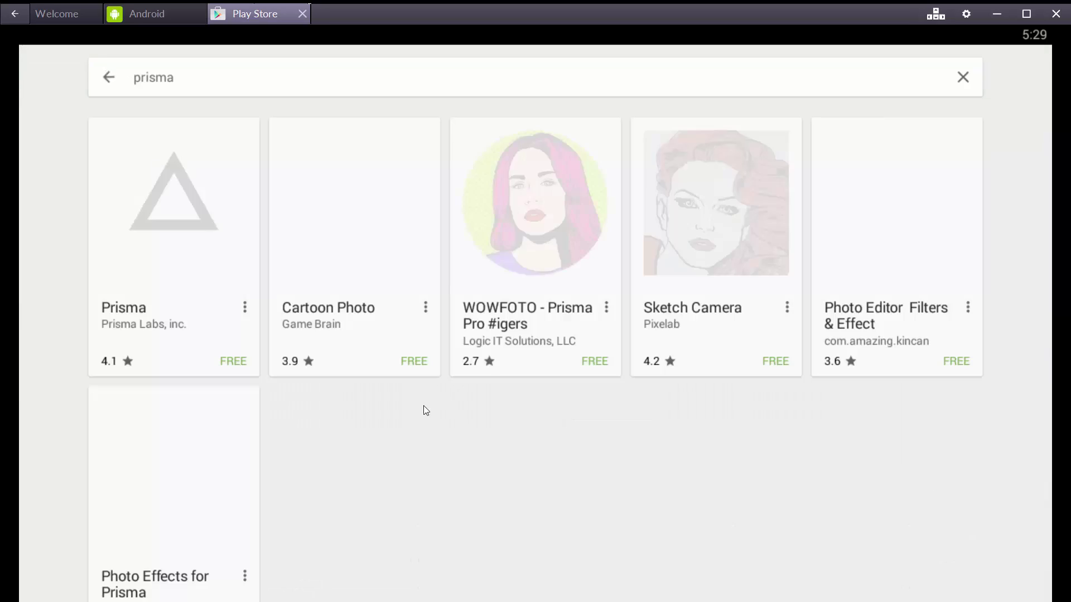
Step: Install Prisma, accept its permissions, and open the app
click(174, 317)
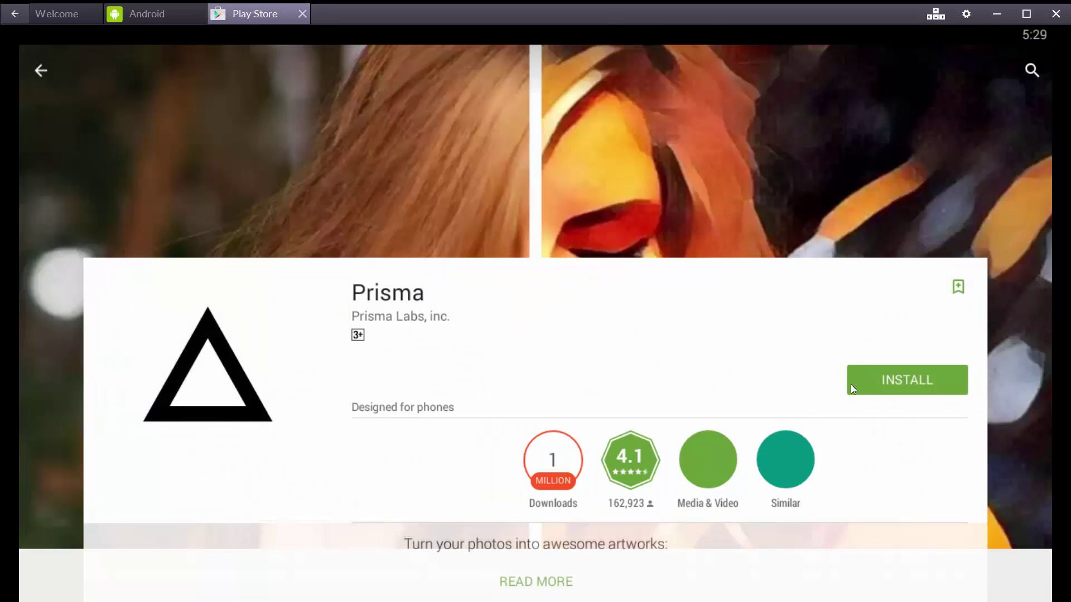
click(881, 373)
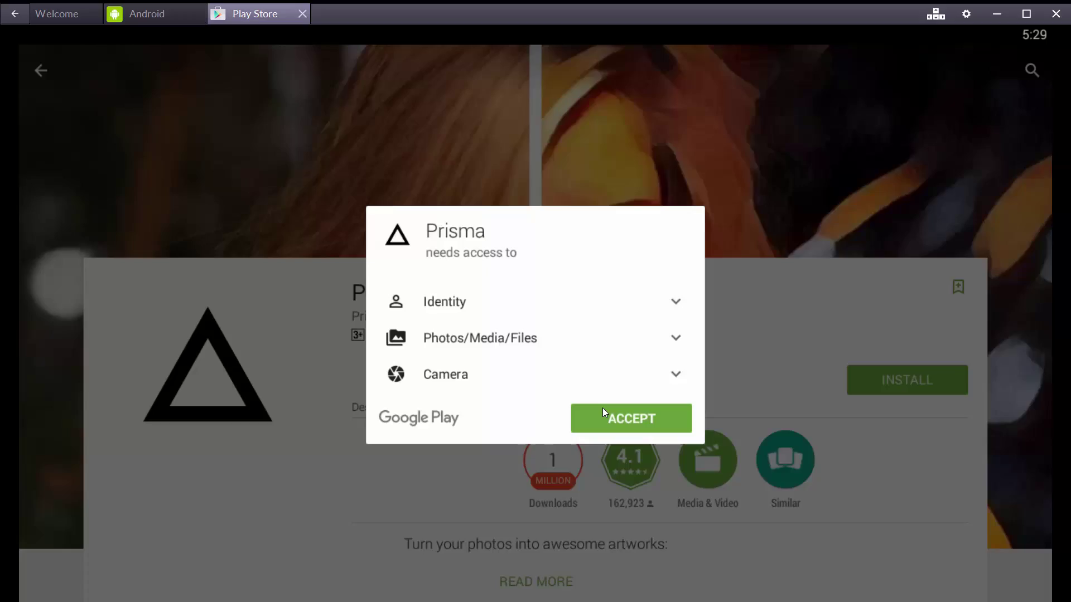
click(603, 414)
scroll(467, 335, down, 15)
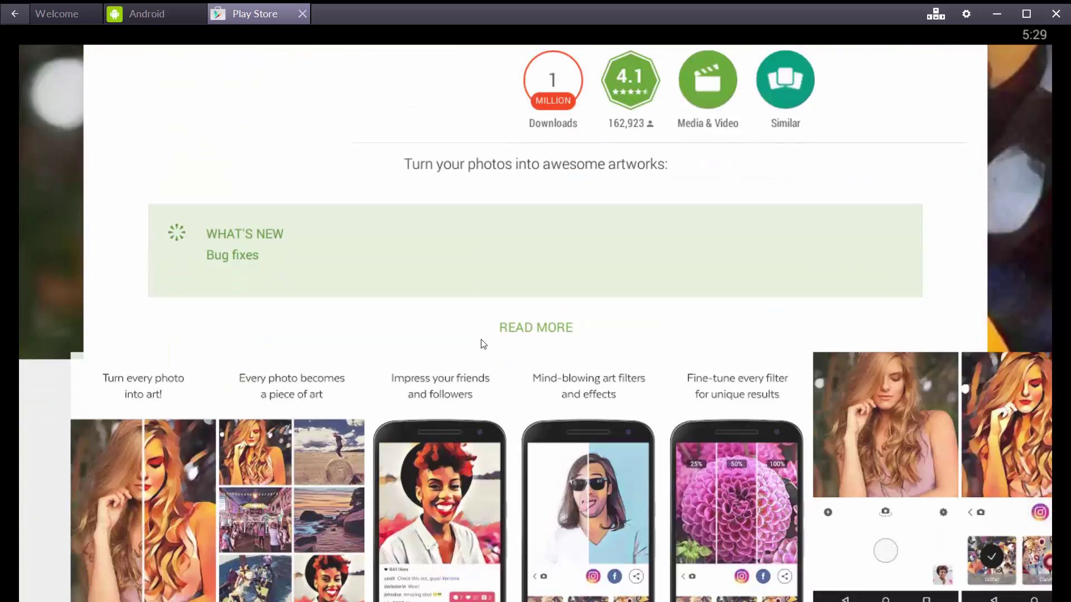
scroll(572, 400, up, 15)
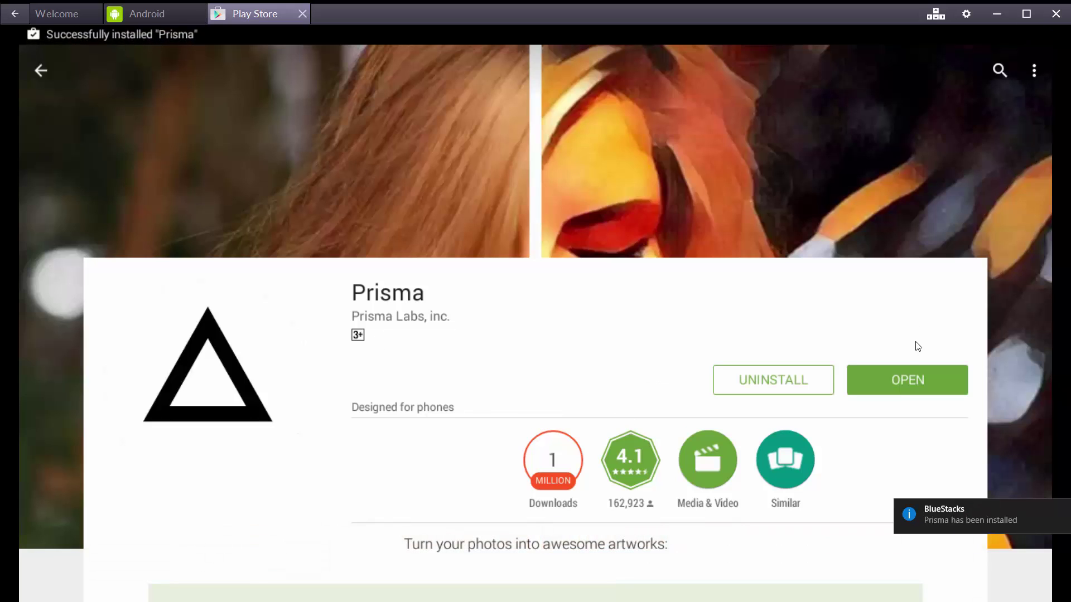
click(908, 373)
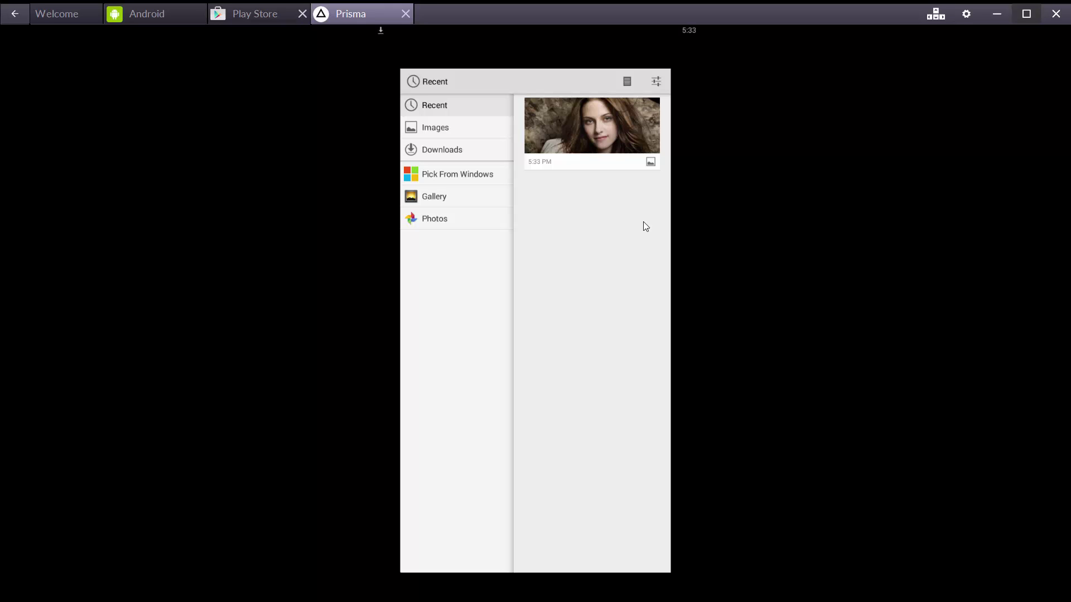
Step: Pick the recent portrait photo and drag it into position within the crop frame
click(544, 149)
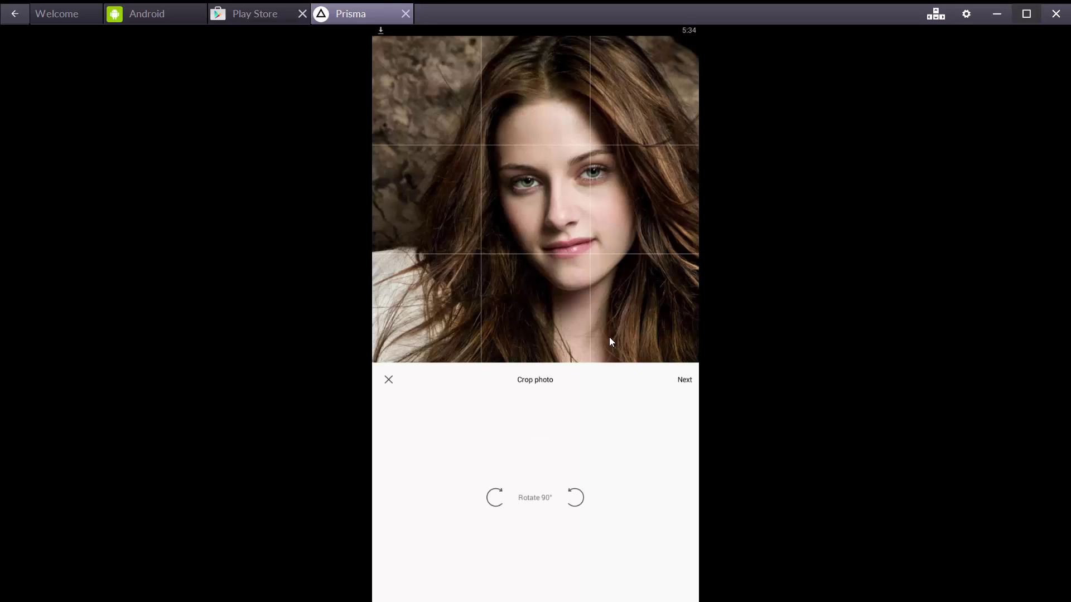
mouse_move(611, 275)
mouse_down()
mouse_move(579, 290)
mouse_move(574, 263)
mouse_move(590, 260)
mouse_move(594, 275)
mouse_up()
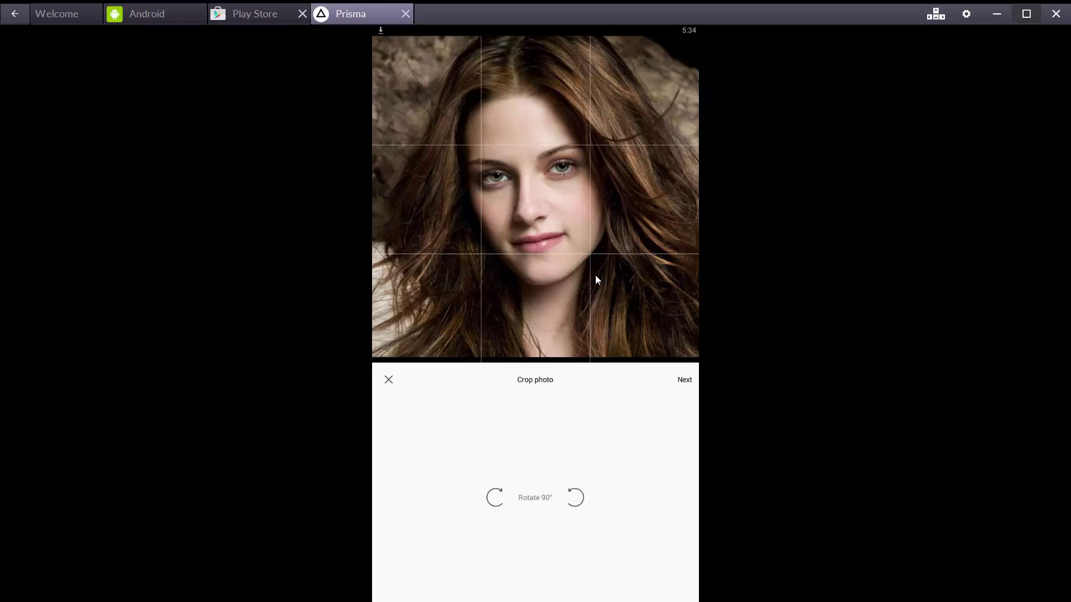
drag(651, 339, 641, 311)
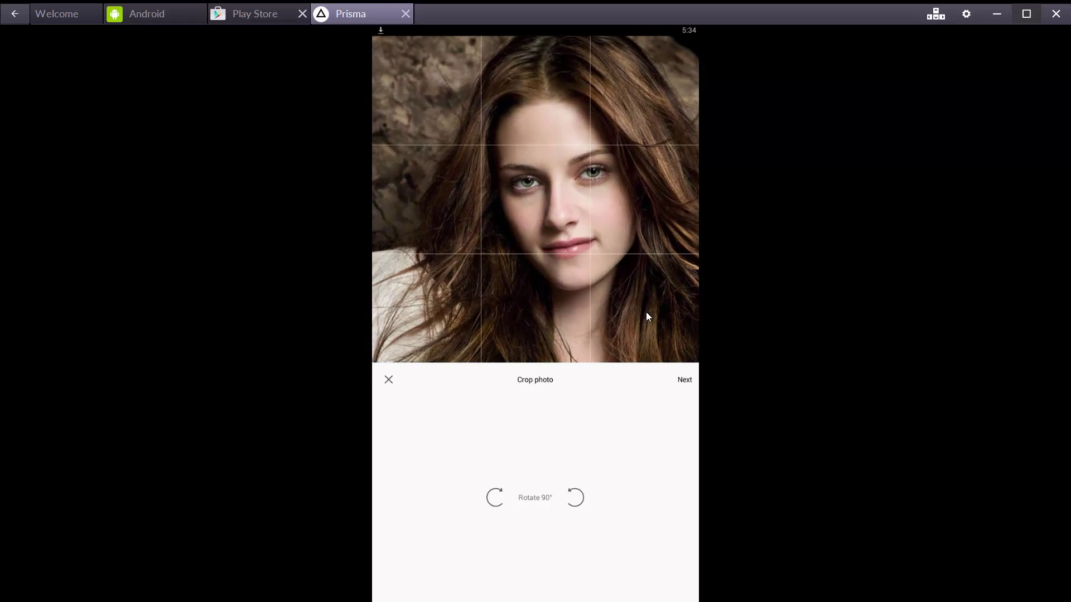
Step: Accept the crop, browse the style thumbnails, and apply the Tears style to the portrait
click(685, 379)
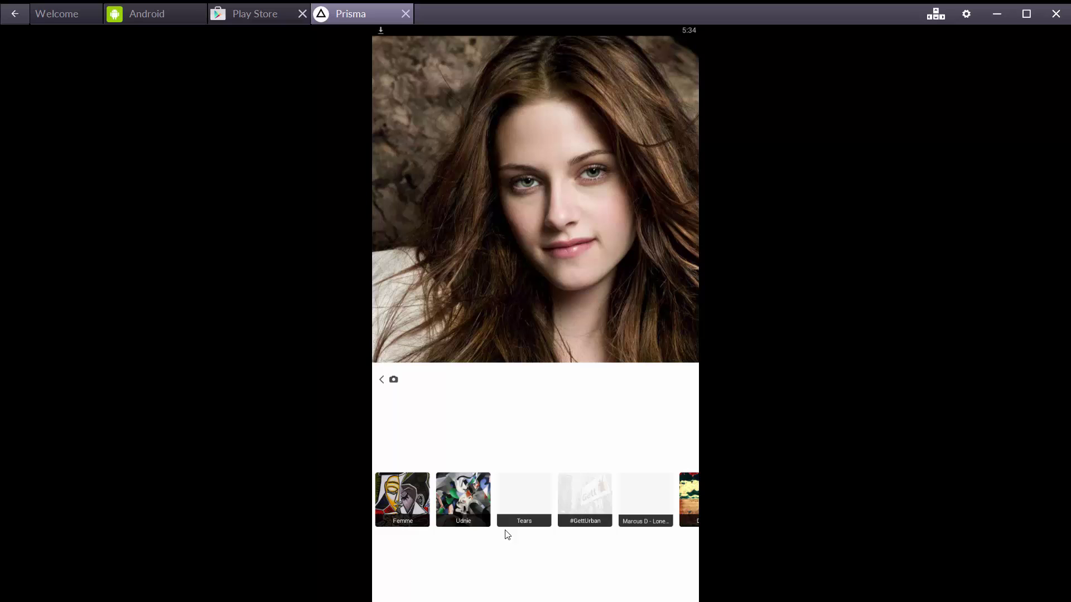
scroll(540, 503, down, 2)
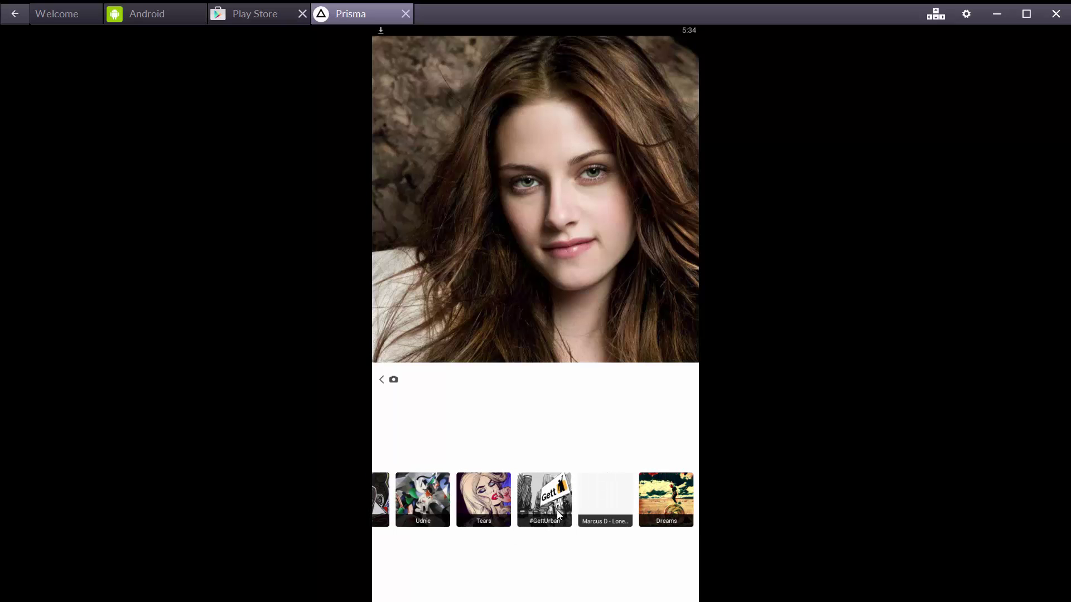
drag(612, 510, 487, 513)
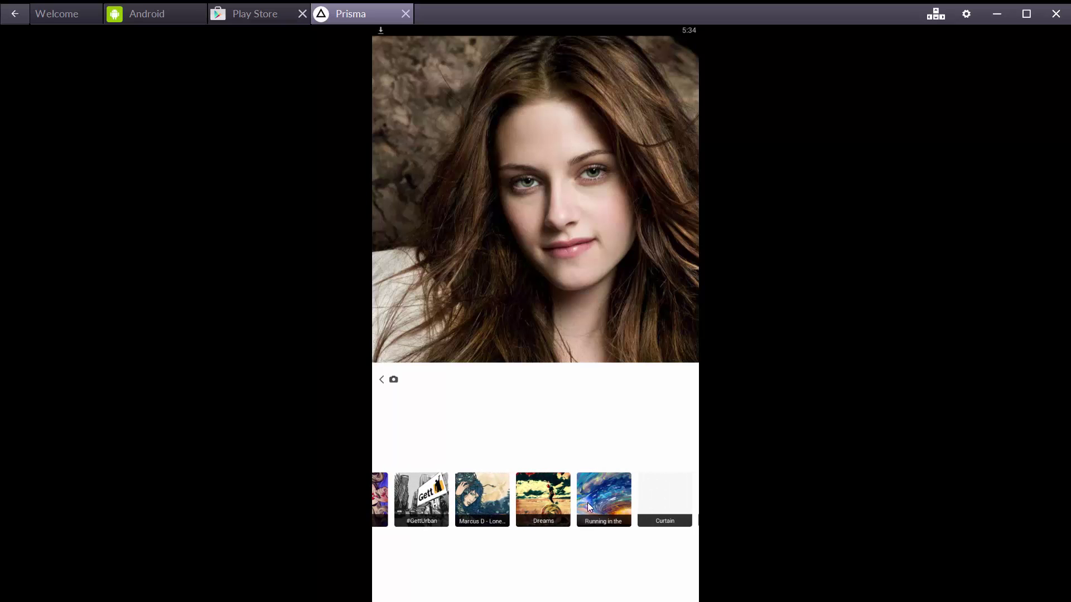
drag(602, 506, 461, 504)
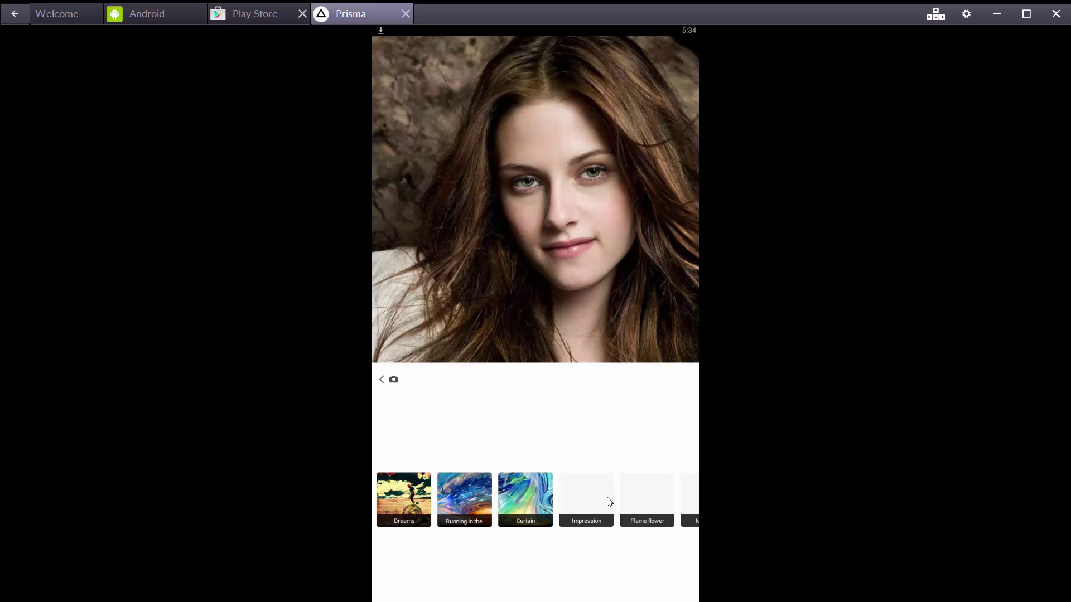
drag(607, 499, 784, 530)
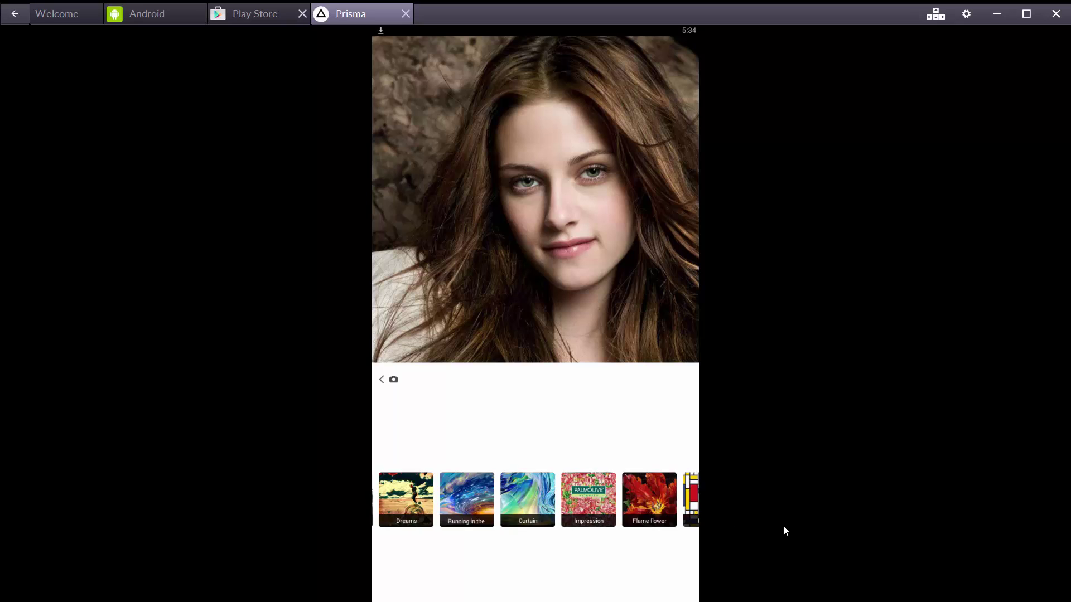
click(525, 512)
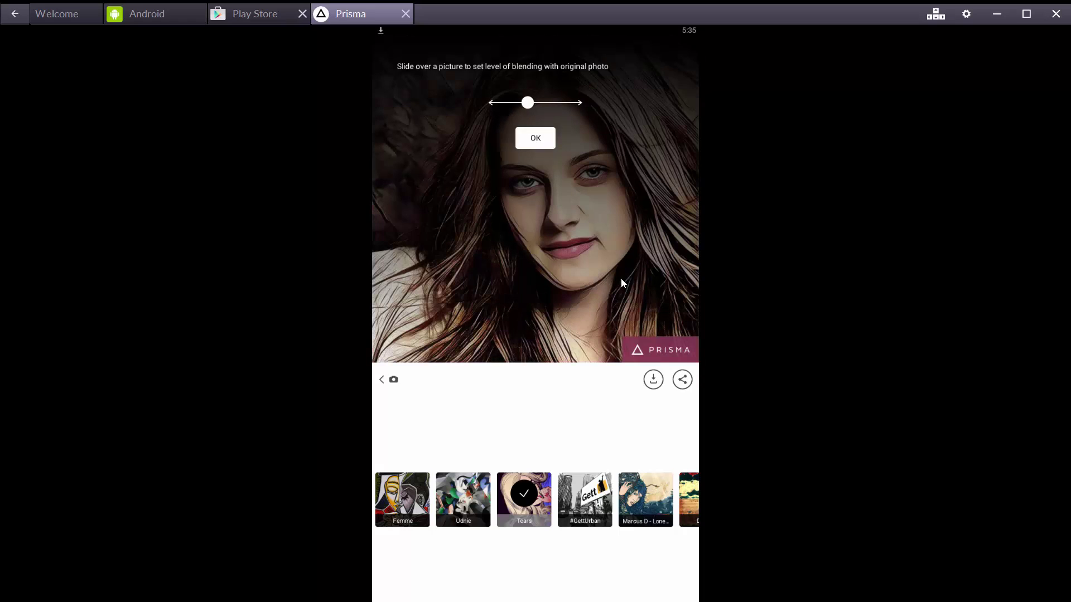
Step: Drag across the artwork to reduce the Tears effect strength to 51%
drag(645, 231, 590, 243)
drag(537, 222, 619, 251)
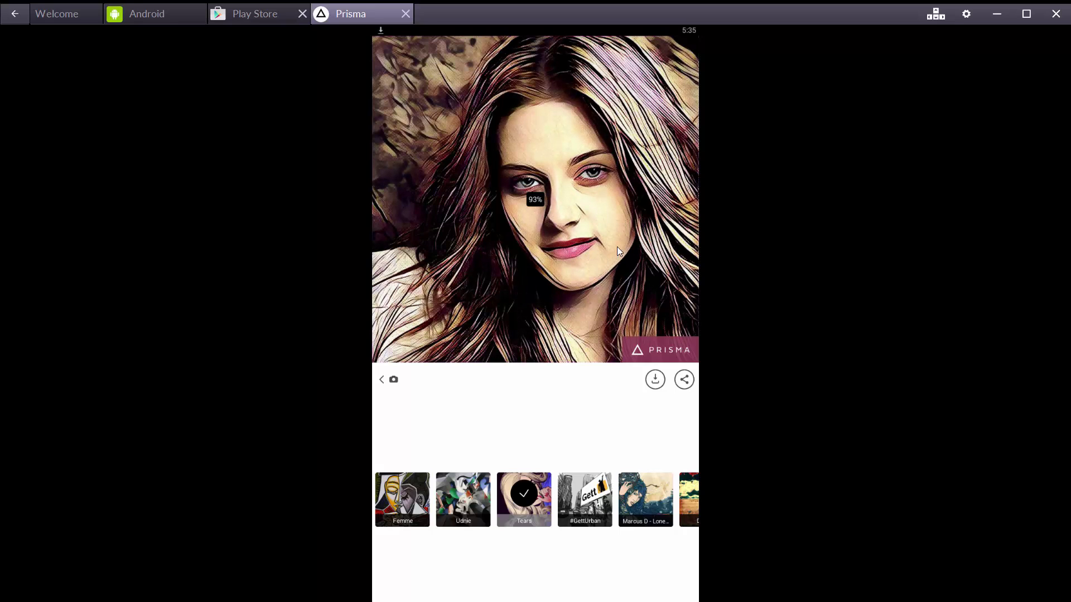
drag(554, 255, 499, 258)
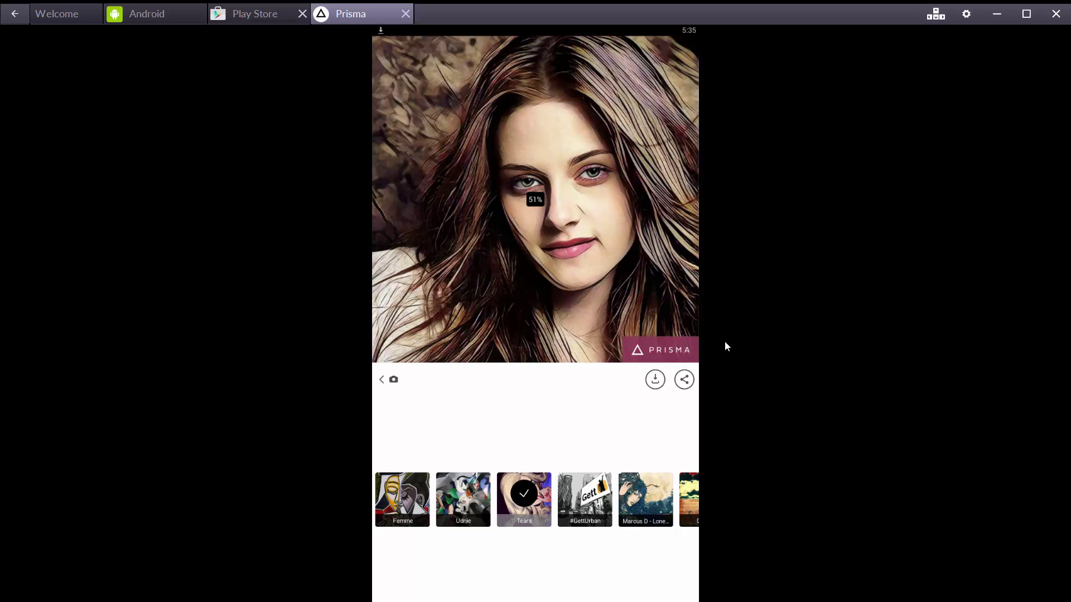
Step: Save the Tears artwork from Prisma and view it full-screen from Google Photos' Prisma folder
click(658, 384)
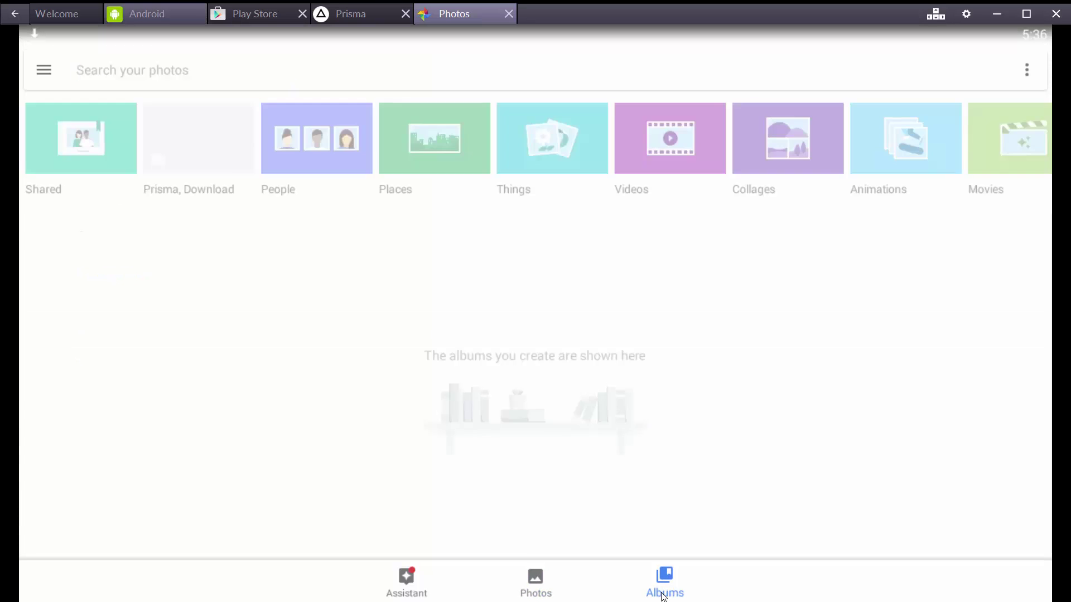
click(215, 146)
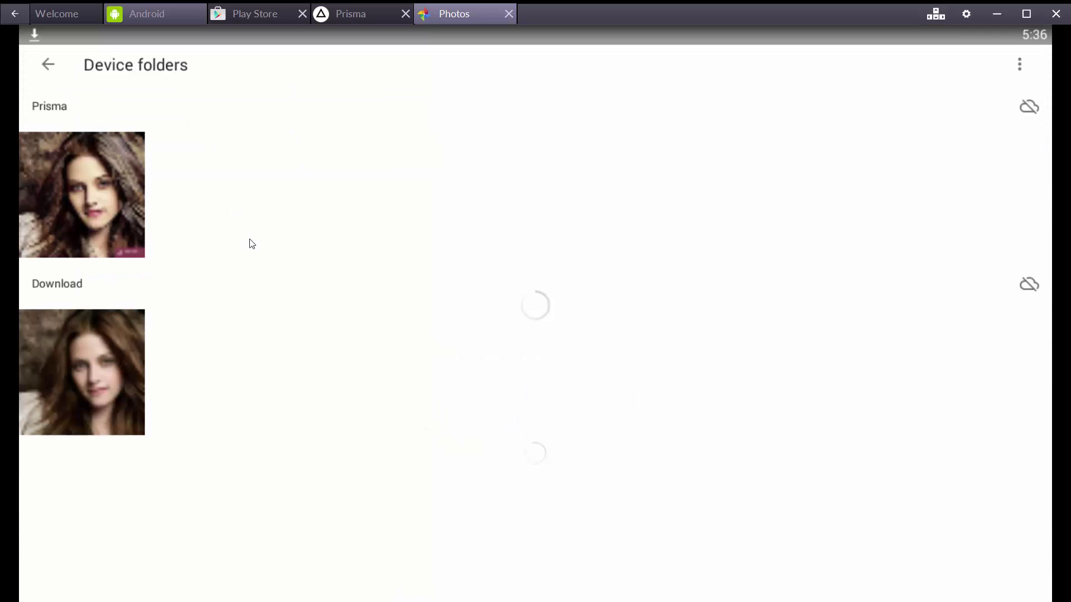
click(86, 249)
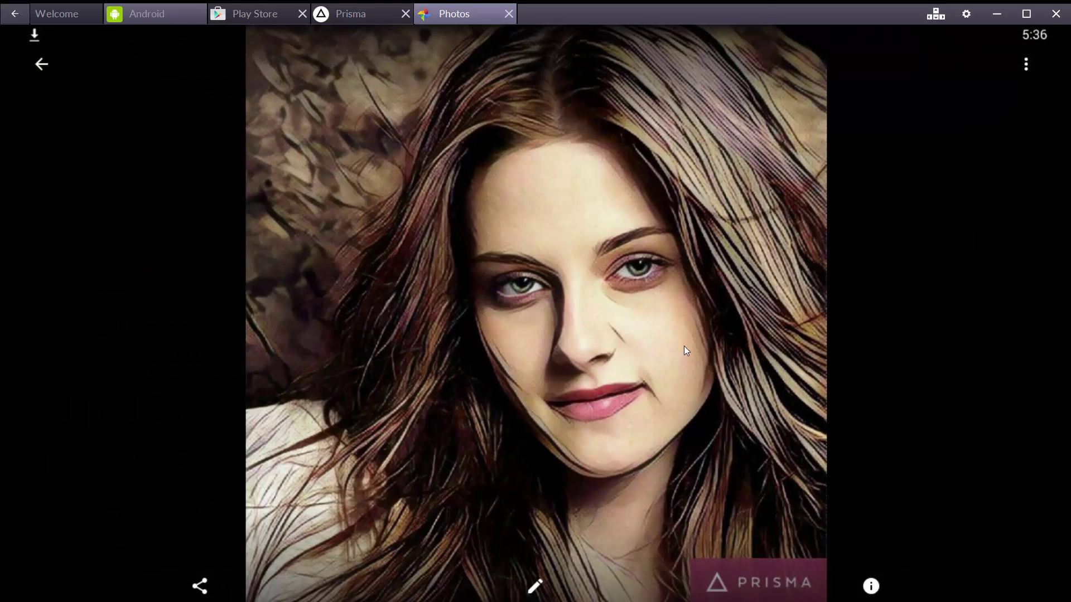